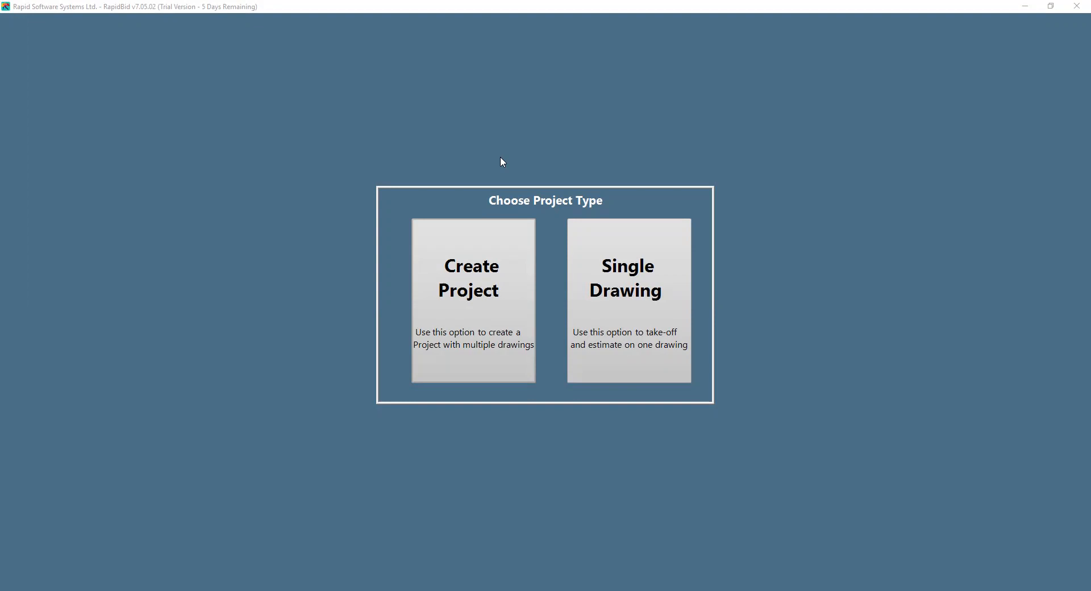
Choose the multi-drawing project type, look over the support contact options and close them
left_click(510, 292)
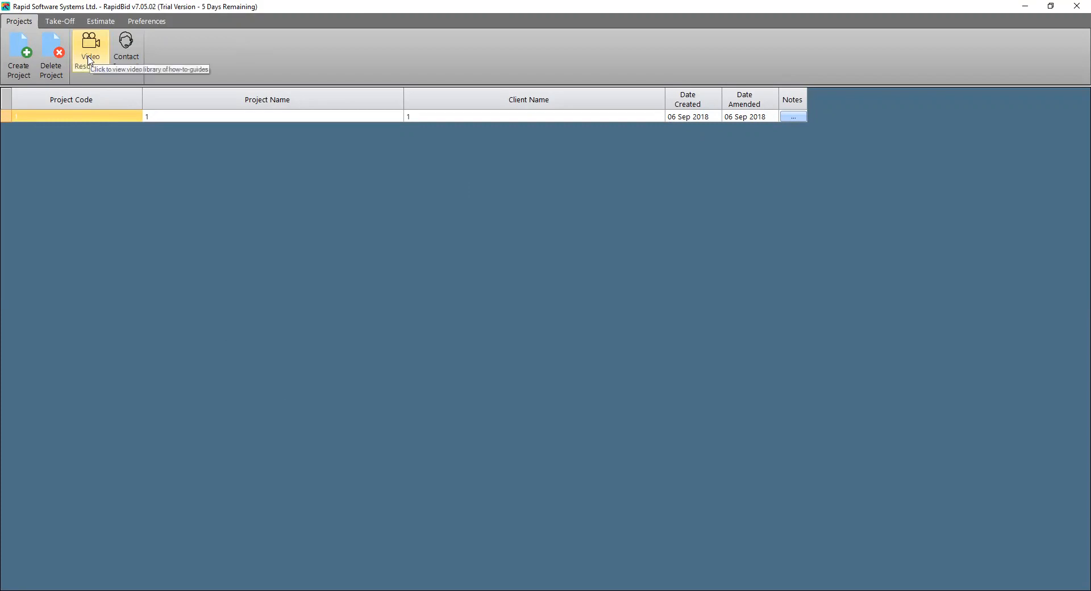
left_click(126, 54)
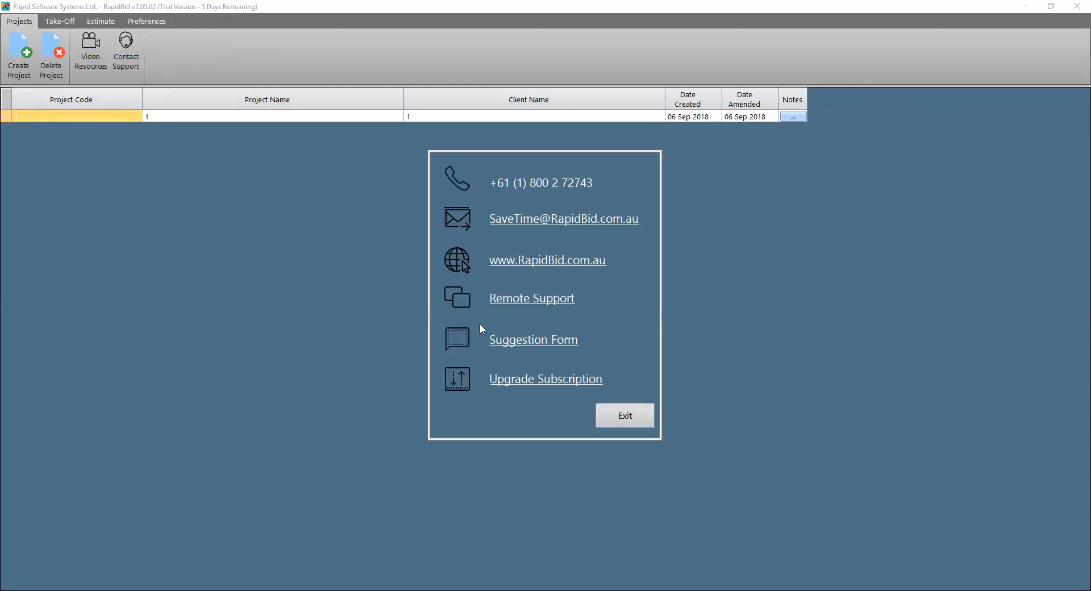
left_click(607, 426)
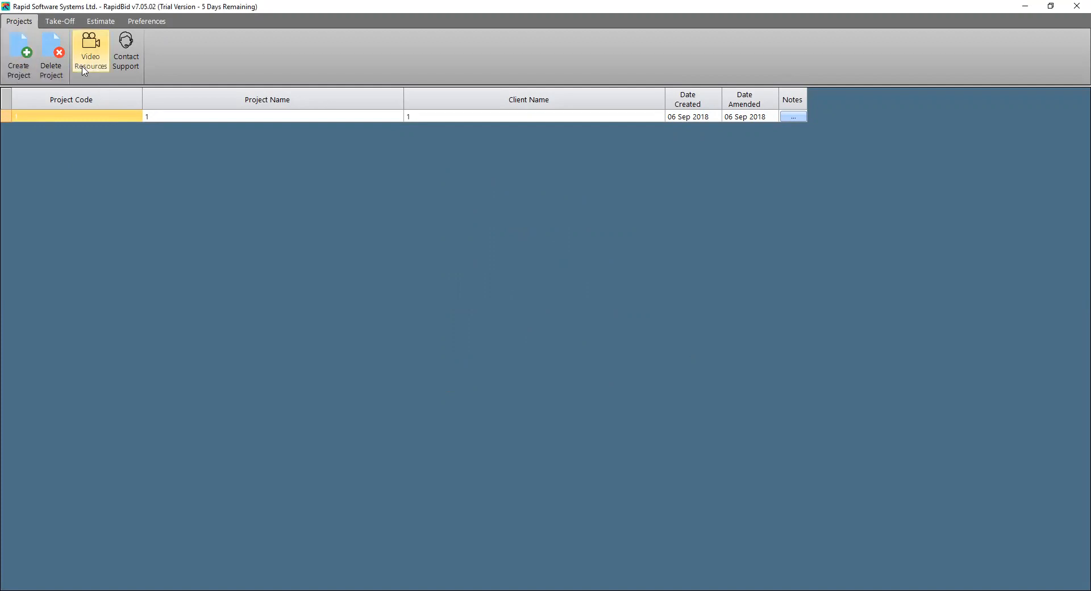
Create a project with code "new", project name "test", client name "test" and notes "test"
left_click(22, 63)
type("new")
key("Tab")
type("test")
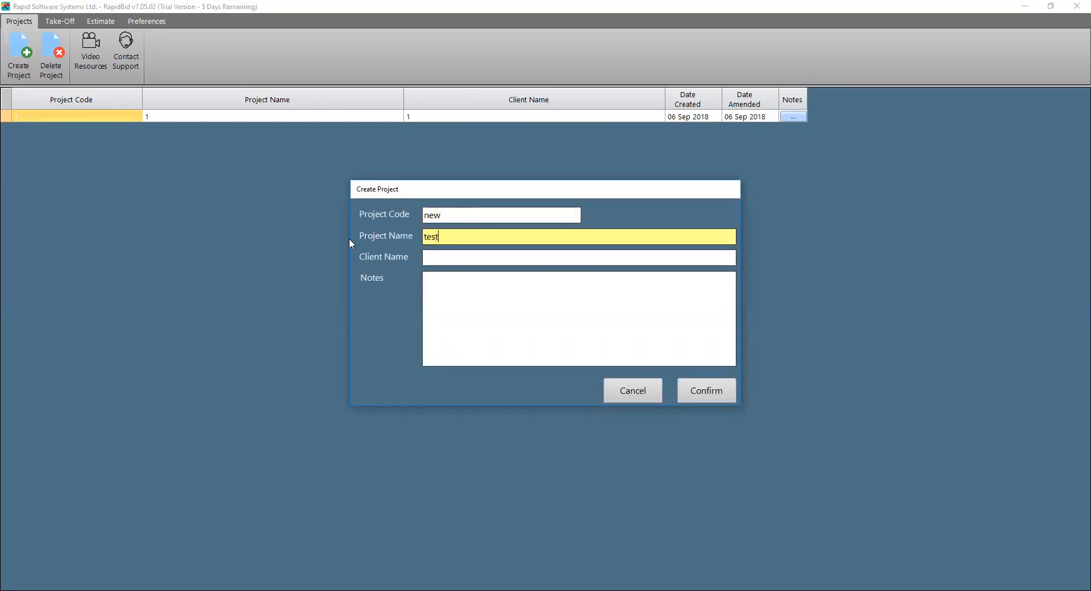
key("Tab")
type("test")
key("Tab")
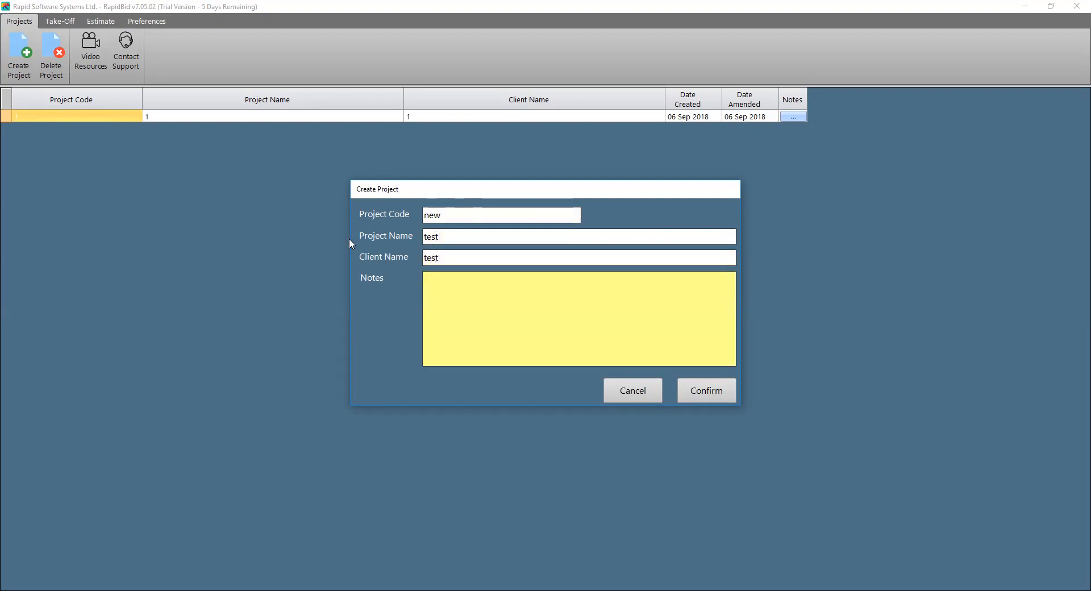
type("test")
left_click(708, 398)
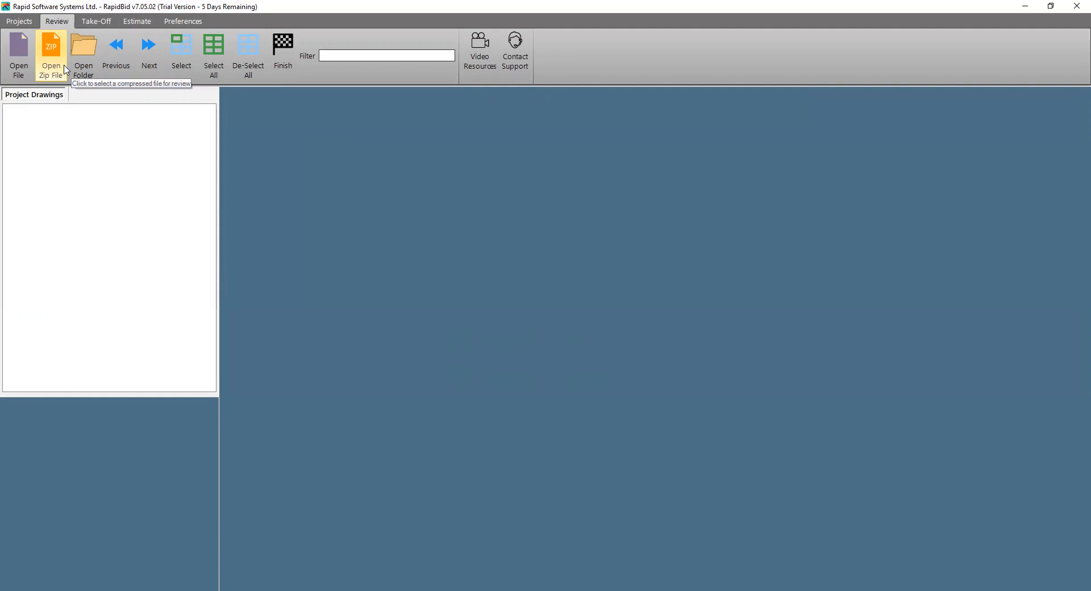
Load the MEP Apartment Coordination folder for review from RapidBid Training, Test Drawings, Zip Folder
left_click(98, 73)
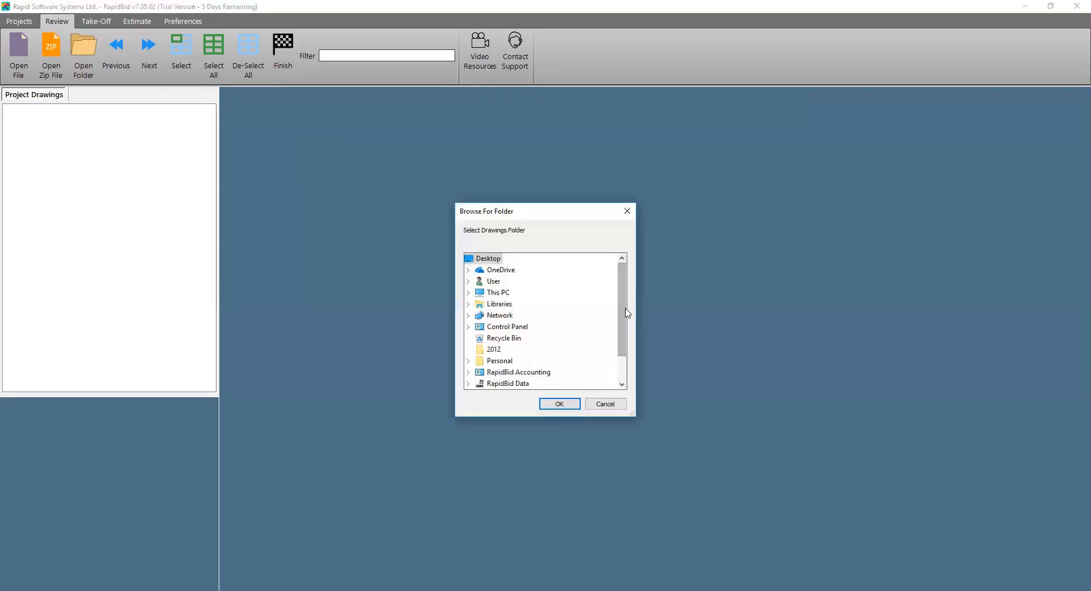
scroll(623, 312, "down", 1)
left_click(469, 383)
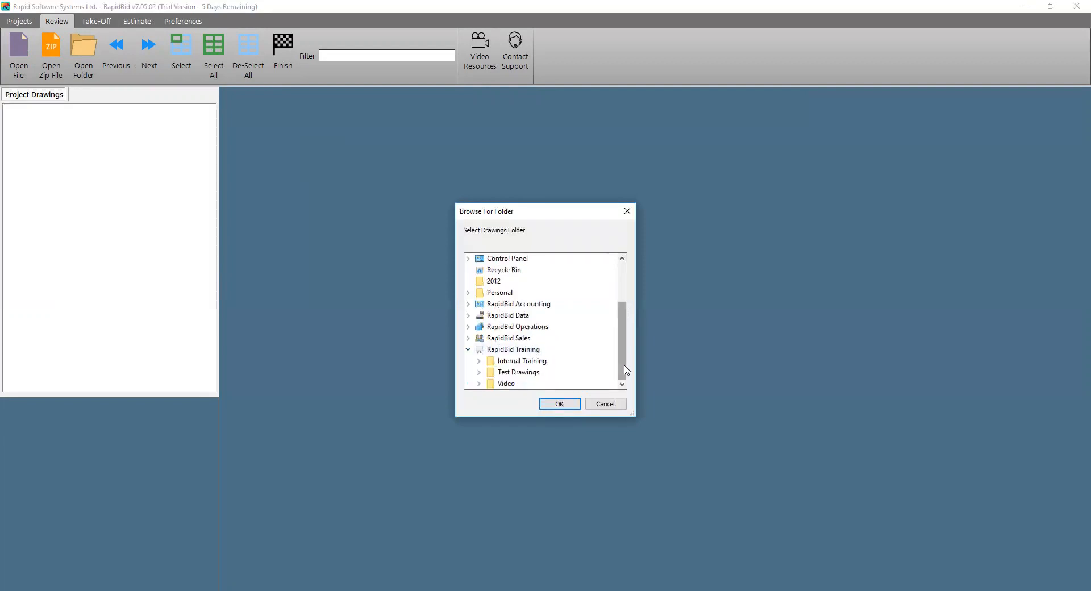
left_click(478, 372)
left_click_drag(623, 335, 561, 365)
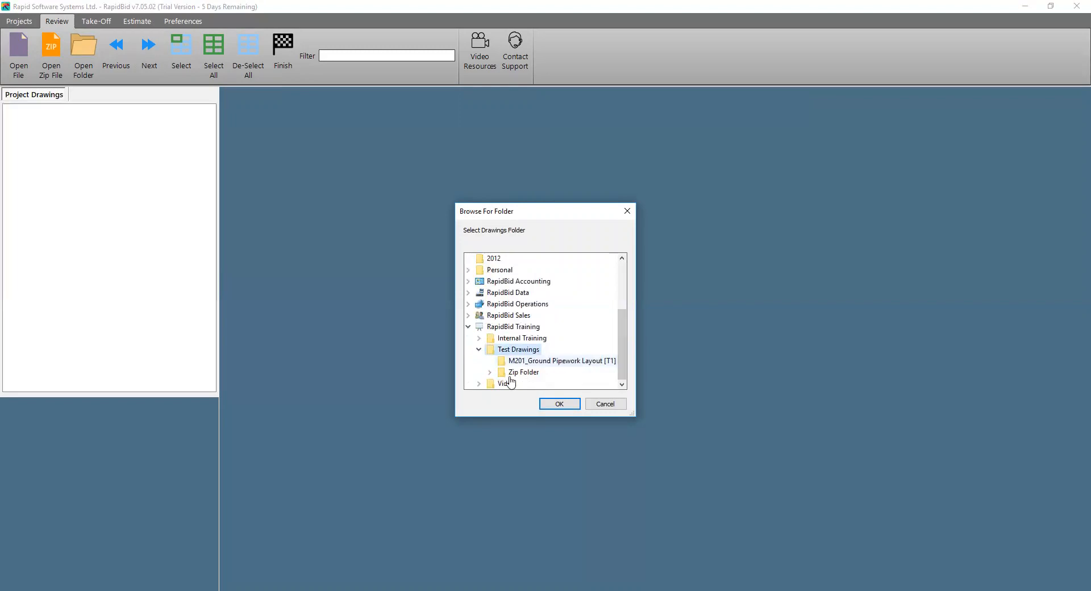
left_click(490, 374)
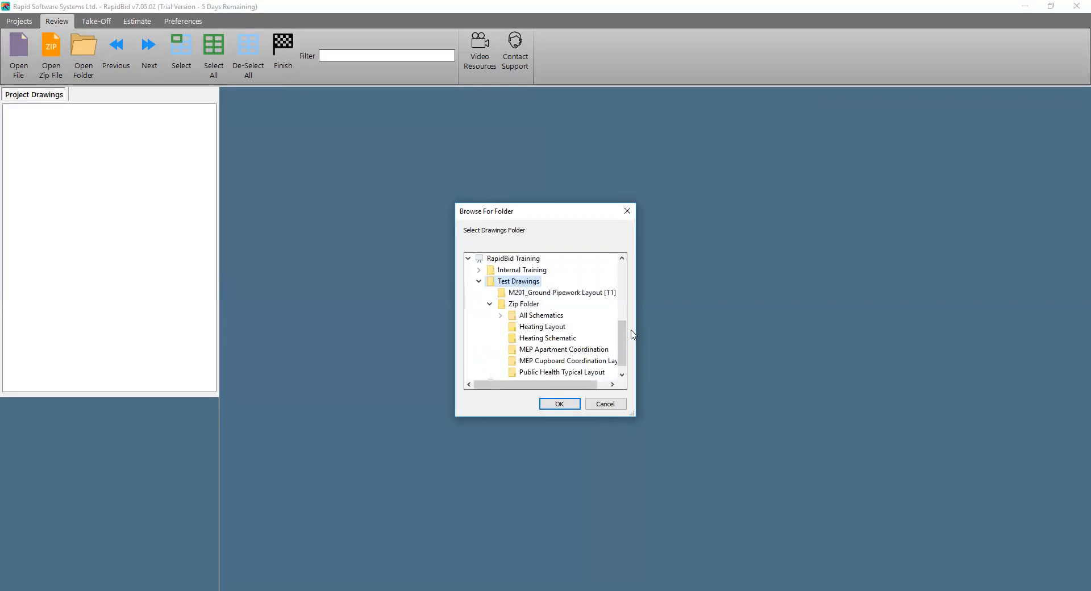
left_click_drag(623, 336, 620, 366)
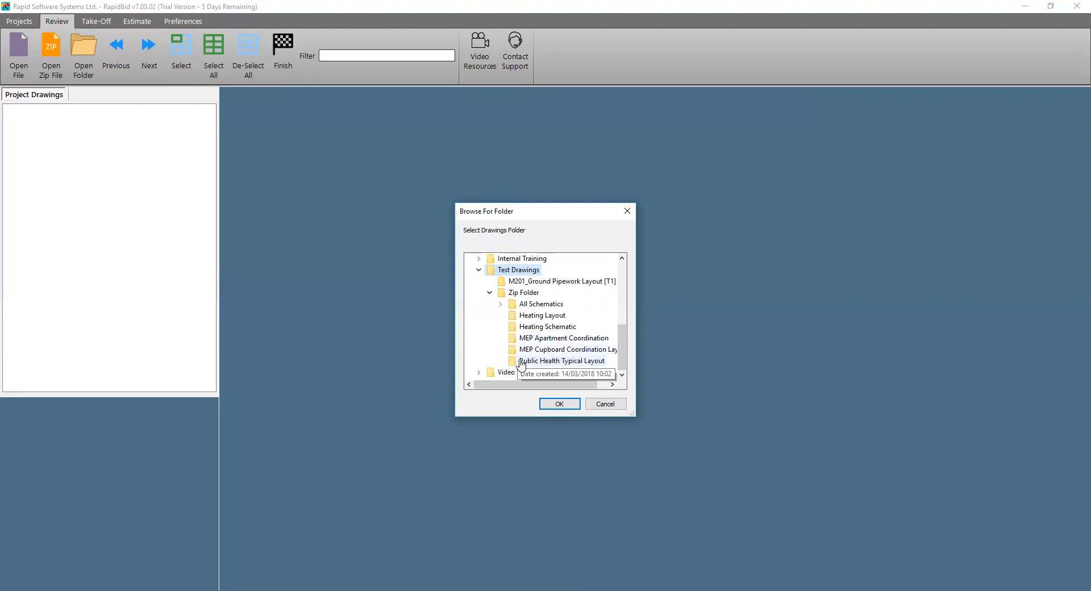
left_click(524, 351)
left_click(526, 339)
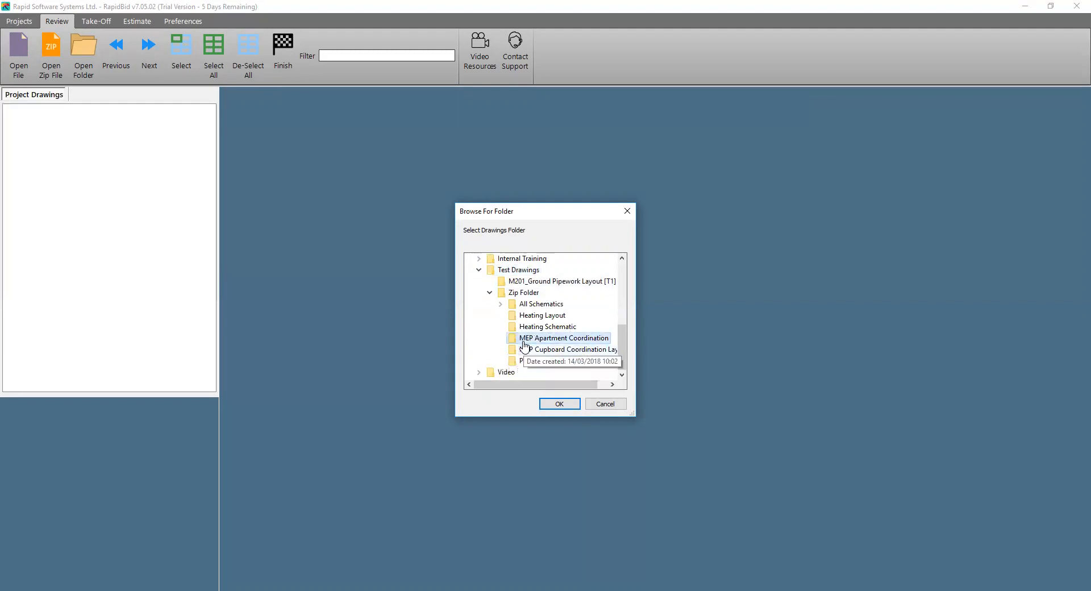
left_click(528, 328)
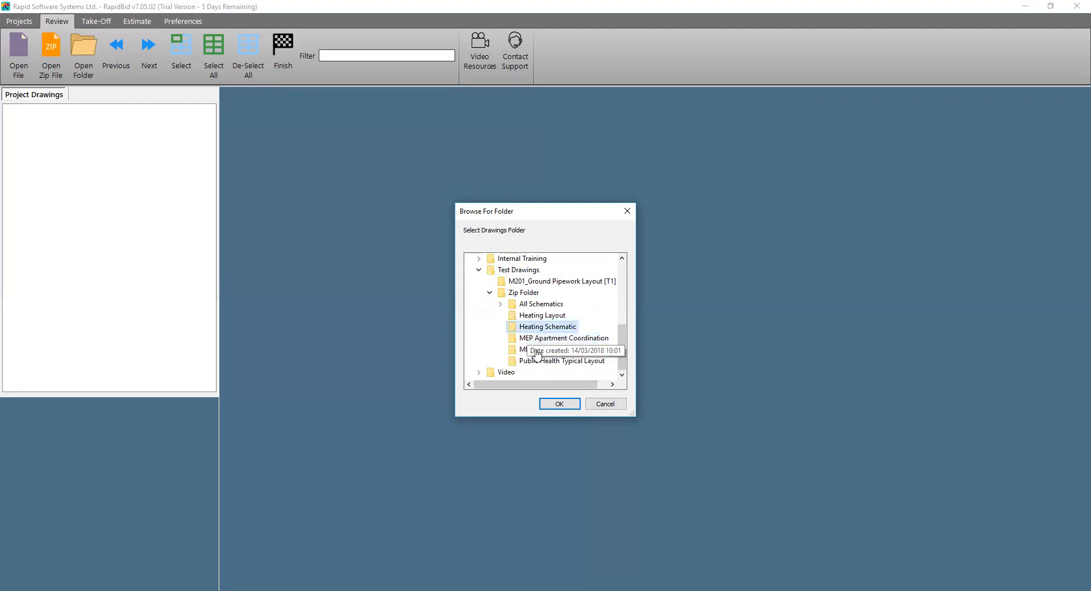
left_click(521, 339)
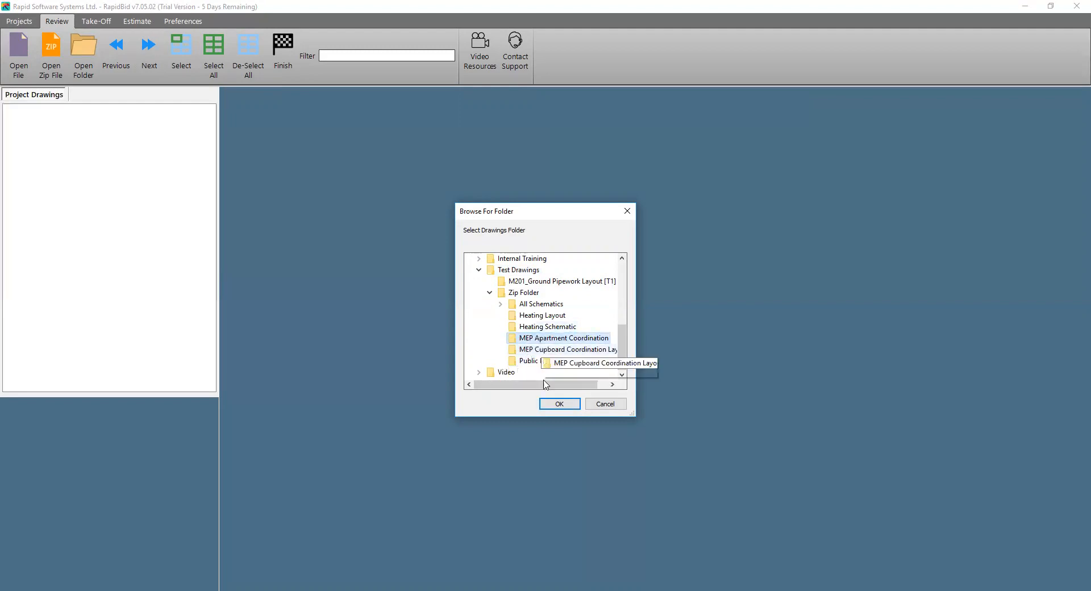
left_click(559, 404)
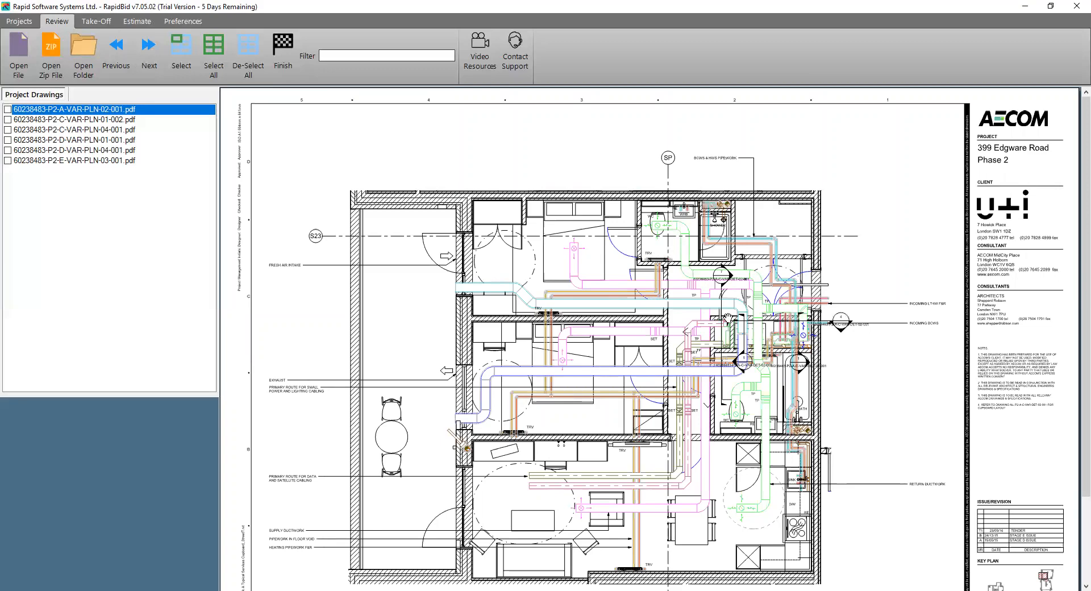
Inspect the layout in 60238483-P2-A-VAR-PLN-02-001.pdf and select that drawing for take-off
scroll(613, 399, "up", 1)
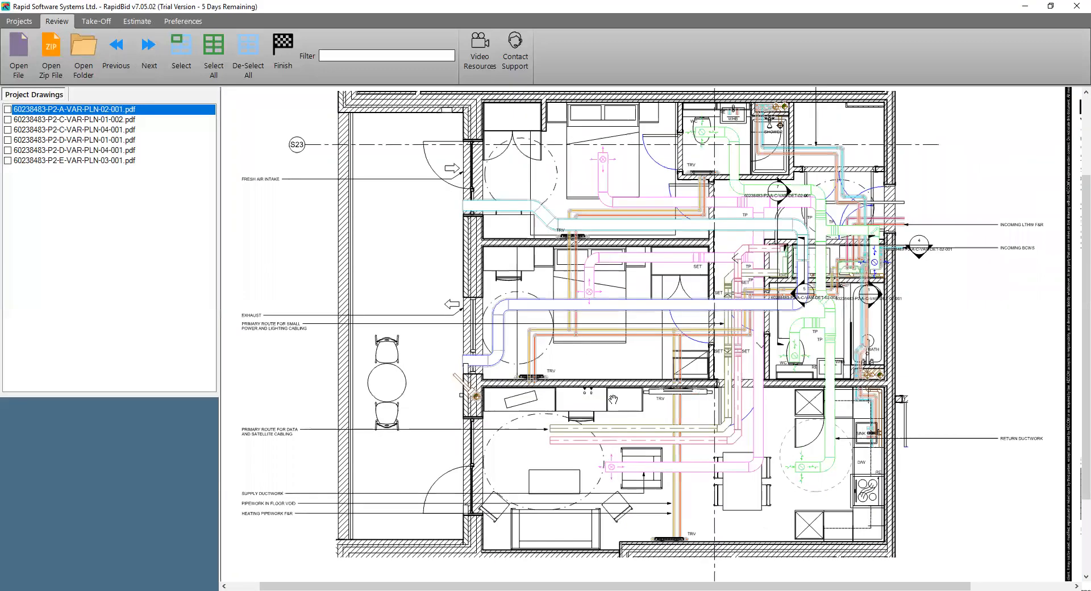
scroll(613, 399, "up", 1)
scroll(492, 309, "up", 1)
scroll(493, 312, "down", 1)
scroll(492, 311, "down", 3)
left_click(72, 121)
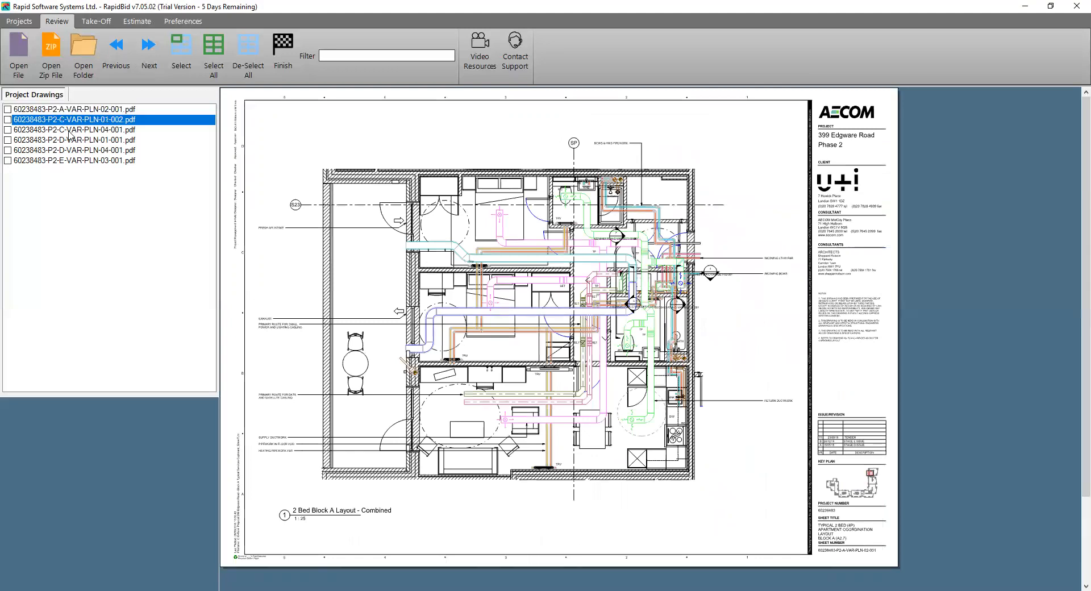
left_click(79, 110)
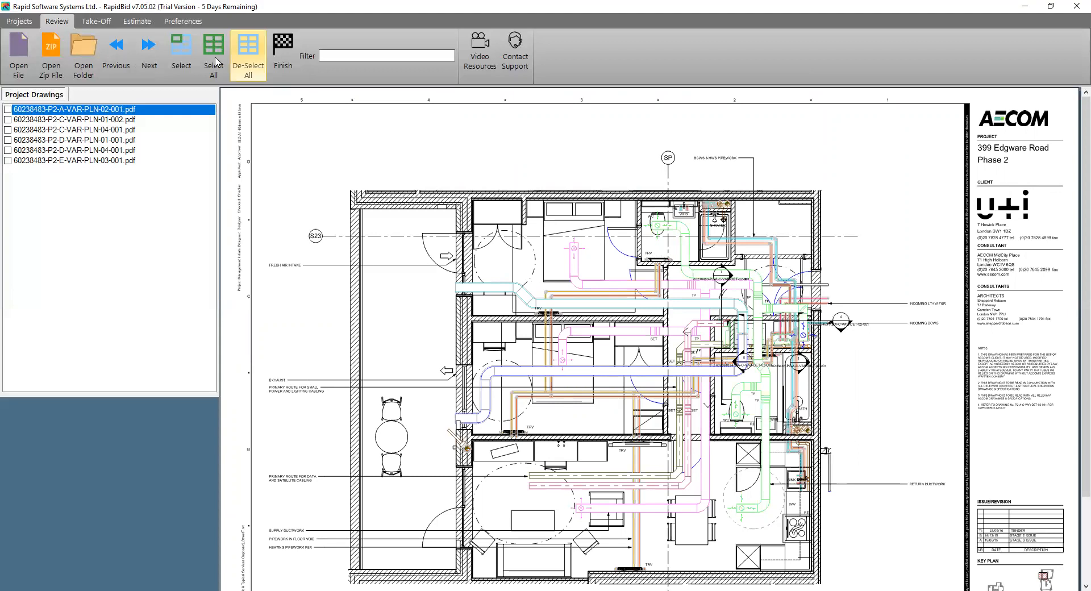
left_click(184, 47)
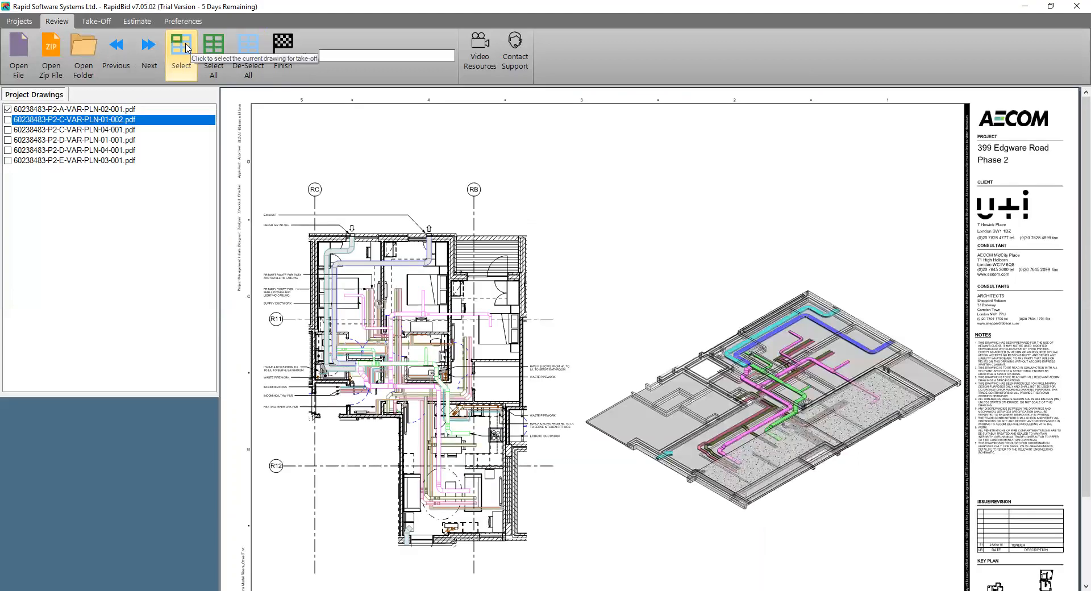
Preview the remaining project drawings without selecting them, and finish the review to start the take-off
left_click(164, 56)
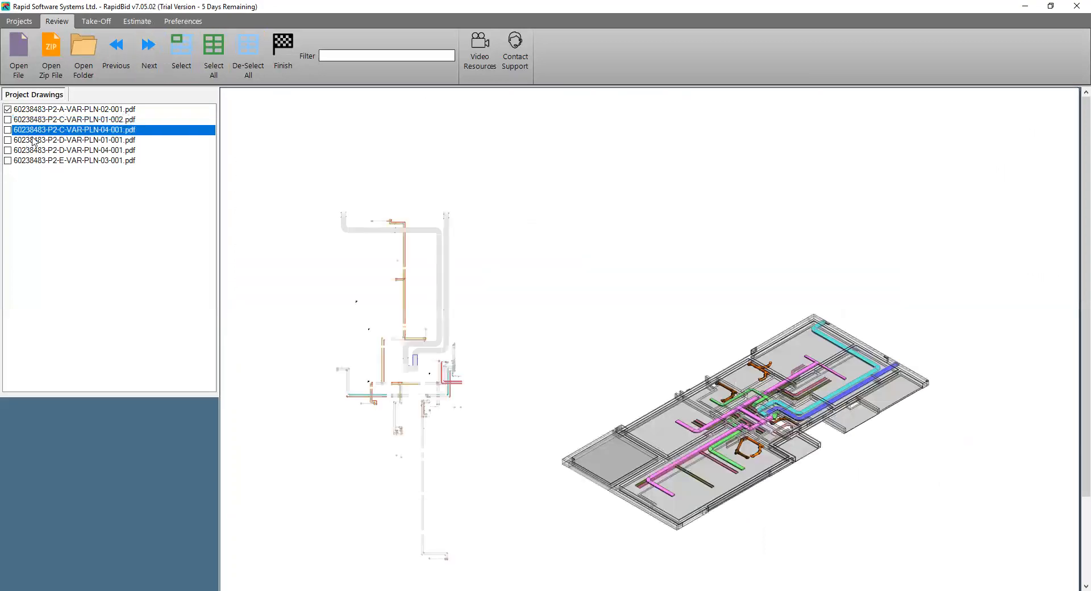
left_click(36, 144)
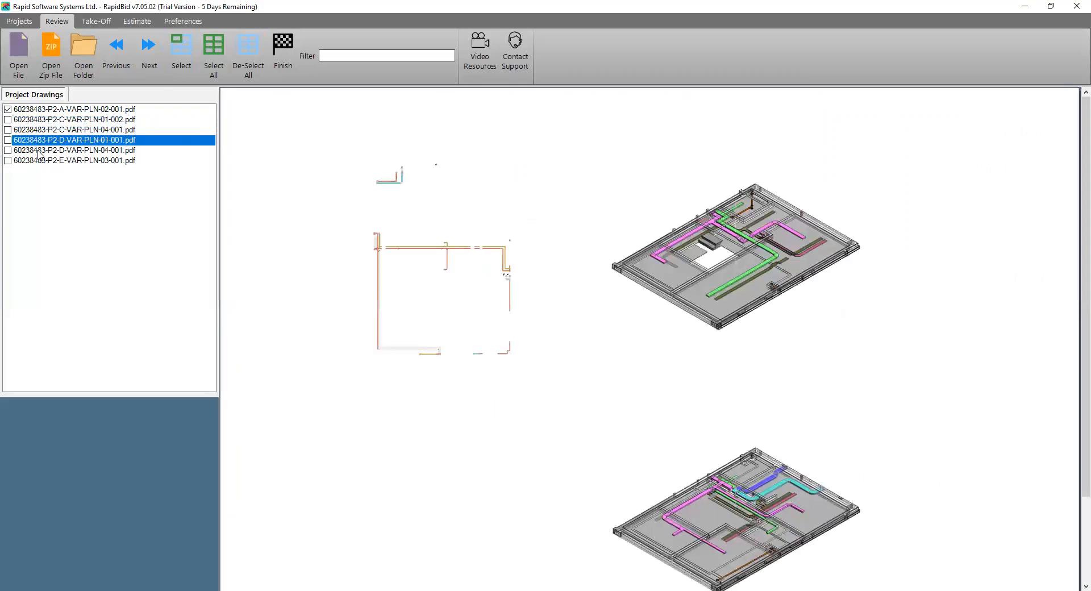
left_click(40, 151)
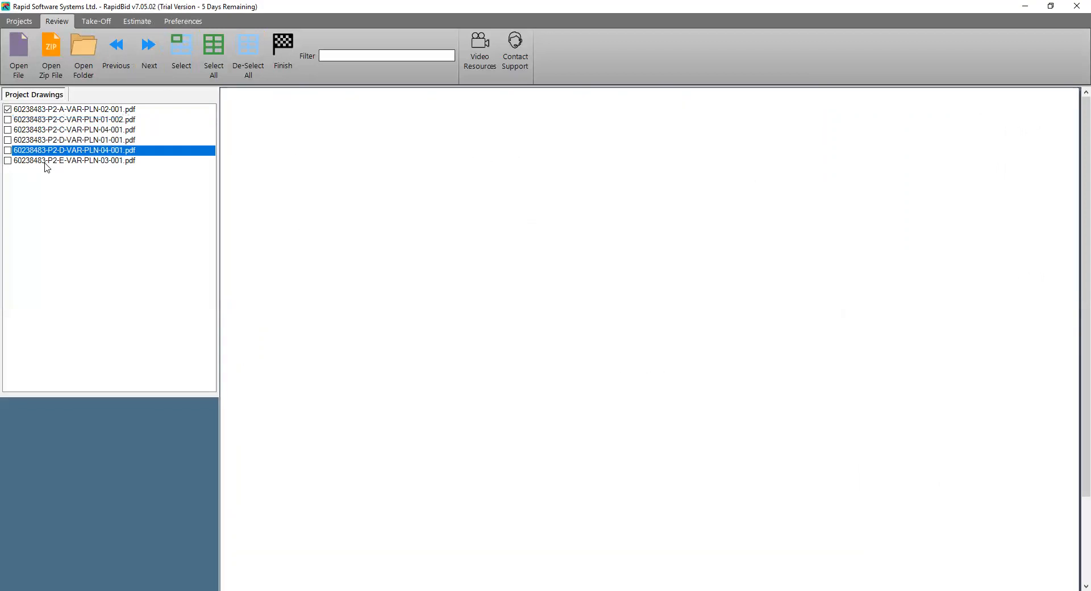
left_click(46, 162)
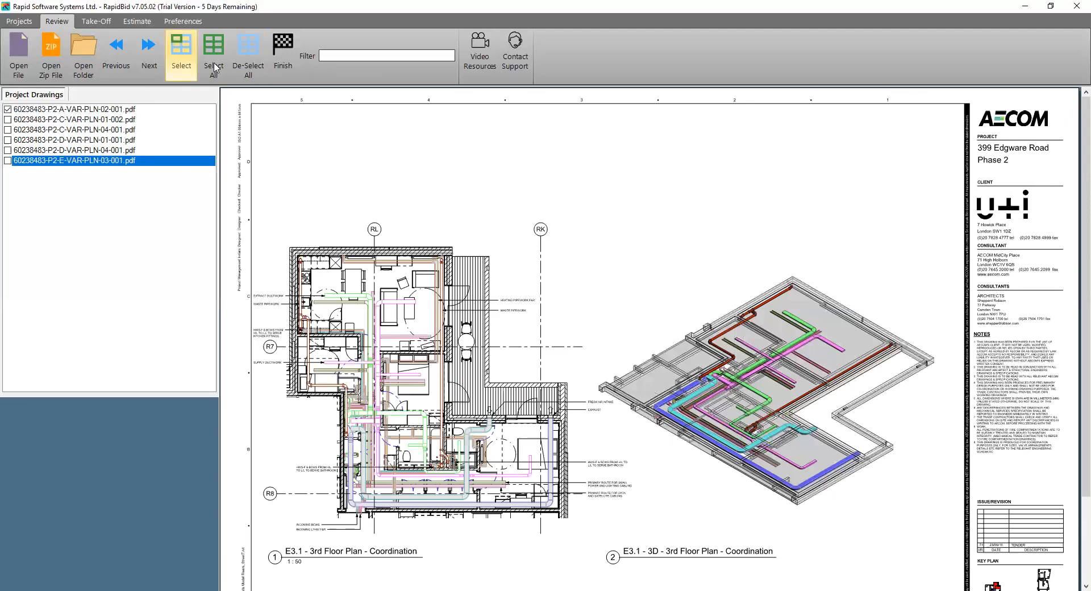
left_click(293, 54)
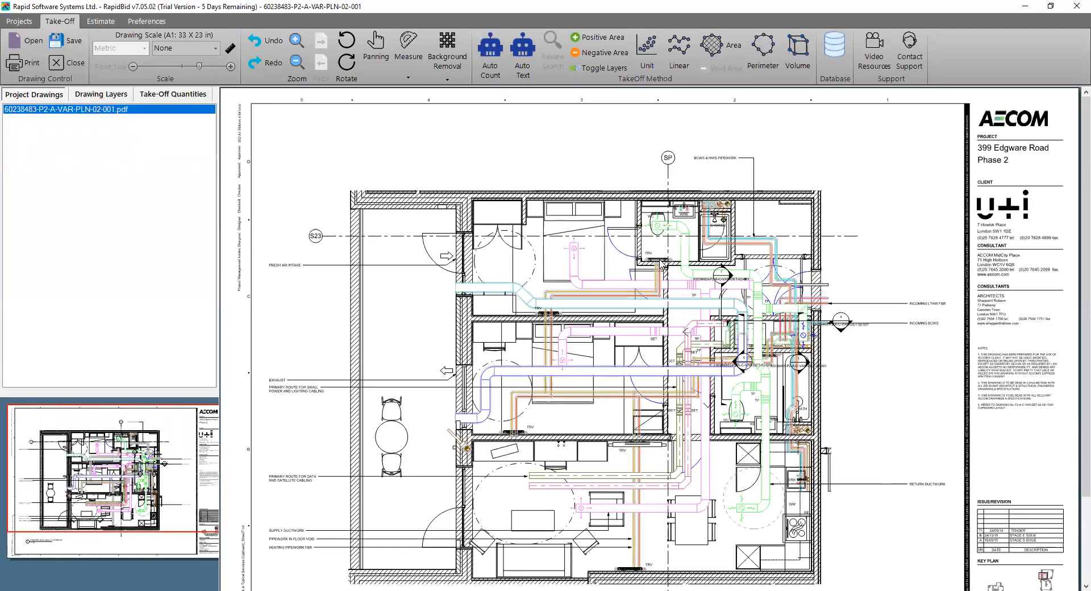
Check the scale noted under the 2 Bed Block A Layout title and set the drawing scale to 1:25
scroll(723, 325, "down", 2)
scroll(723, 325, "up", 1)
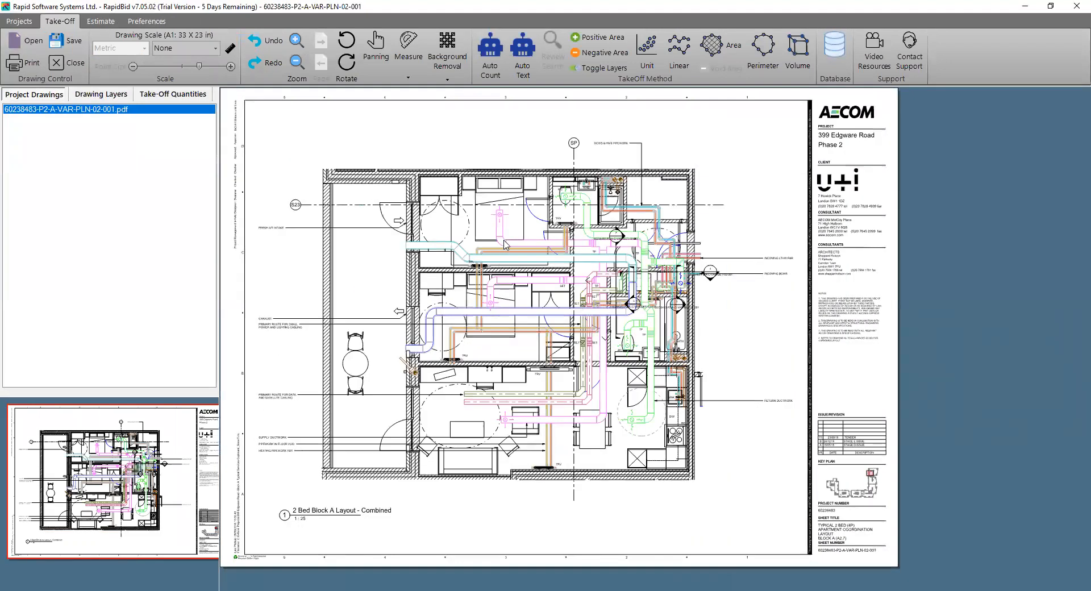
scroll(504, 244, "up", 1)
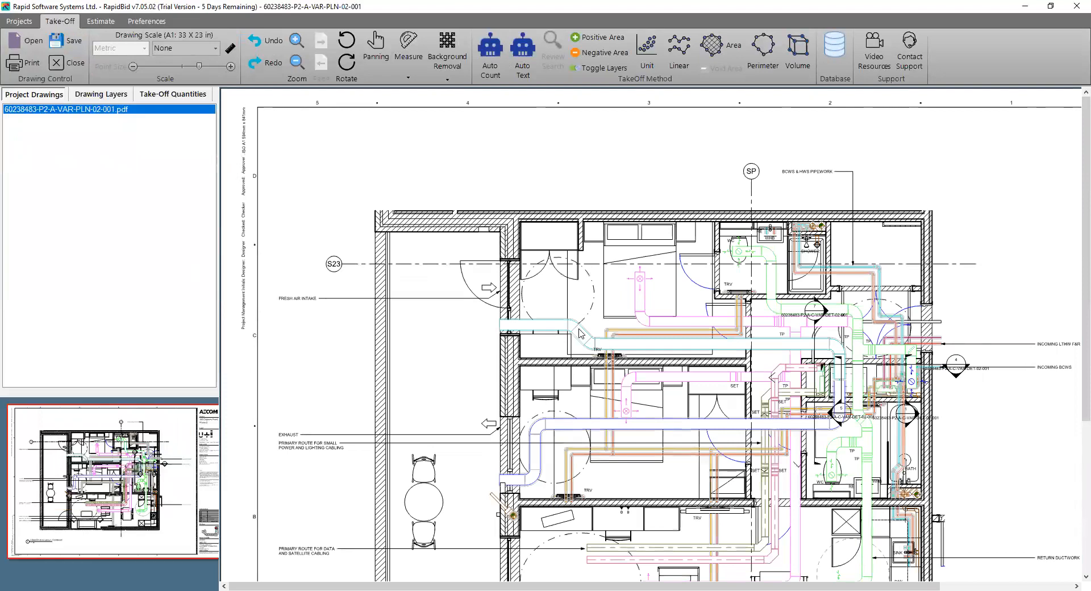
scroll(580, 334, "down", 1)
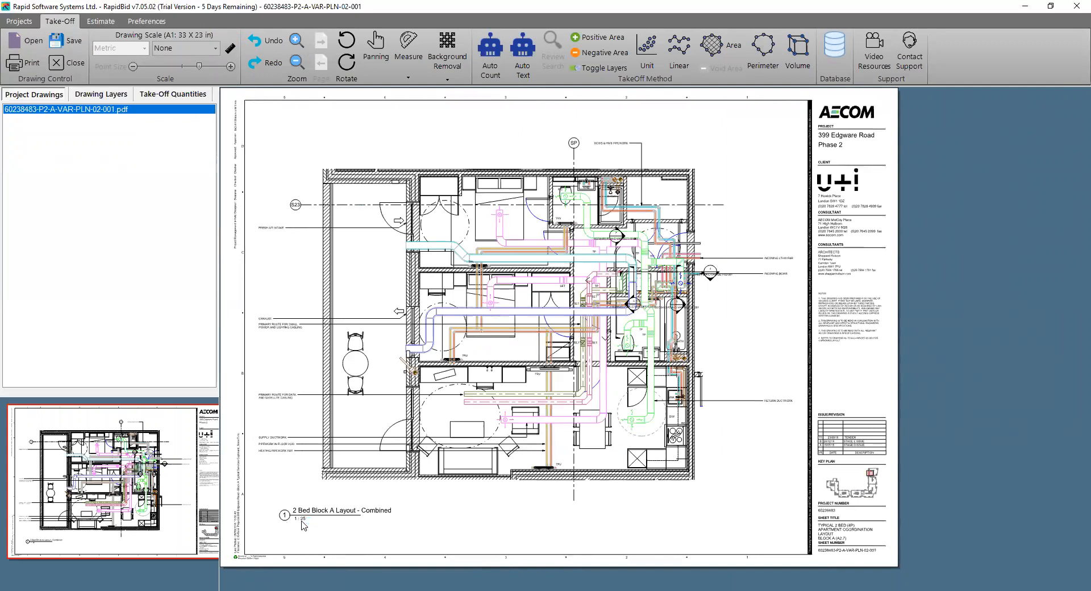
left_click(215, 48)
scroll(215, 62, "up", 3)
left_click(196, 72)
Try a custom scale by picking both ends of the WC door opening as the reference distance
scroll(554, 249, "up", 2)
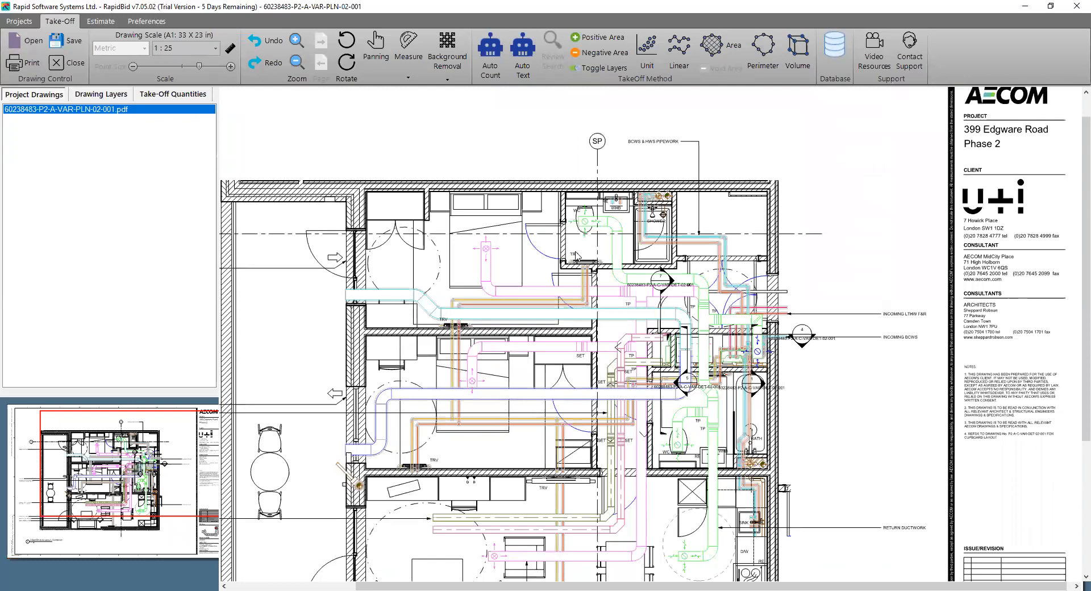
scroll(570, 260, "up", 1)
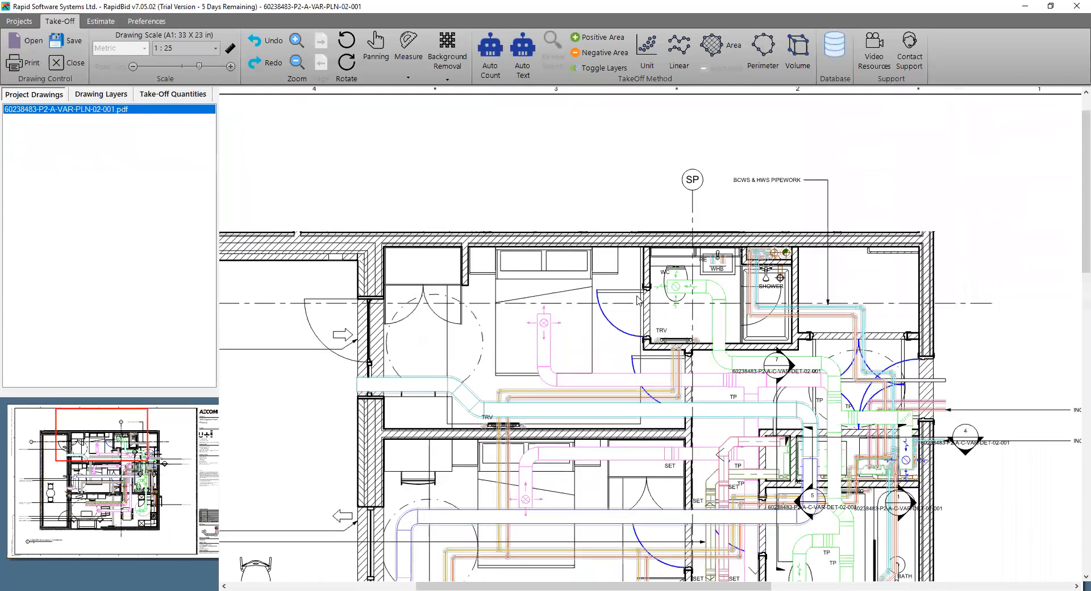
scroll(638, 300, "up", 1)
scroll(453, 170, "down", 1)
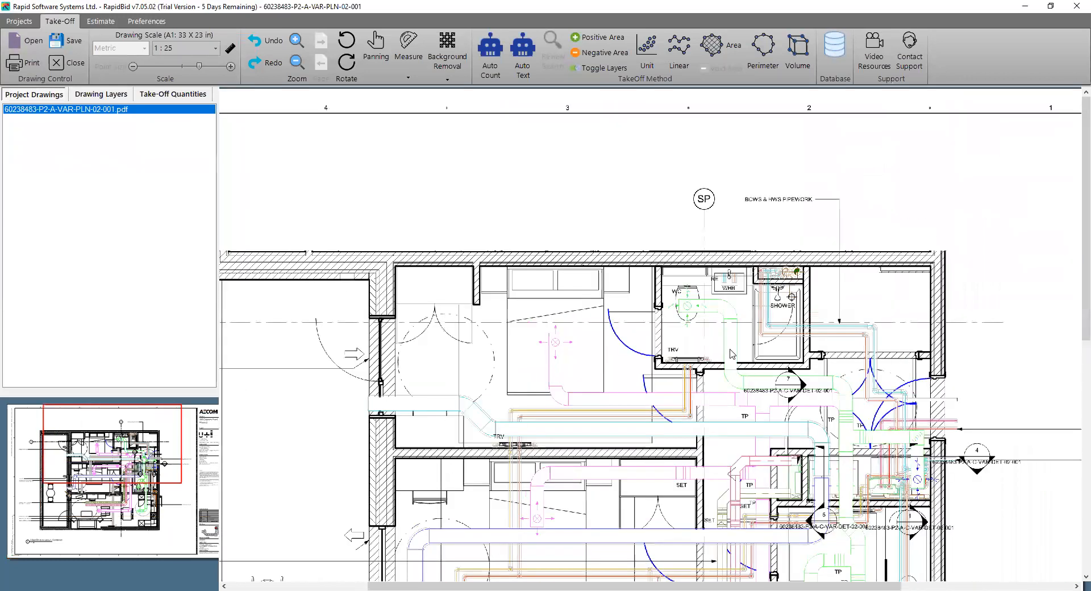
left_click(230, 50)
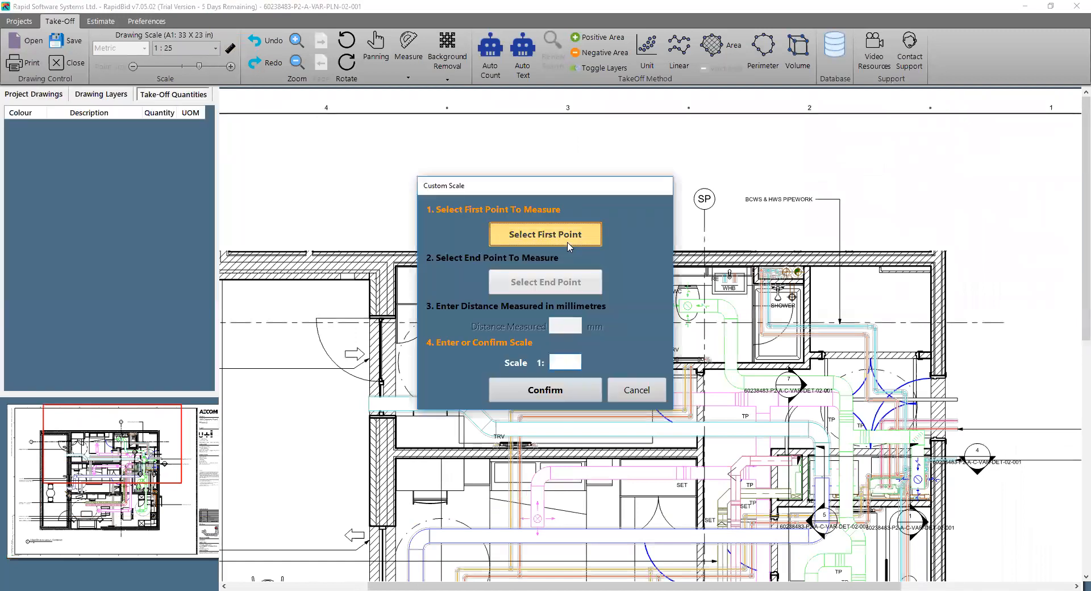
left_click(568, 244)
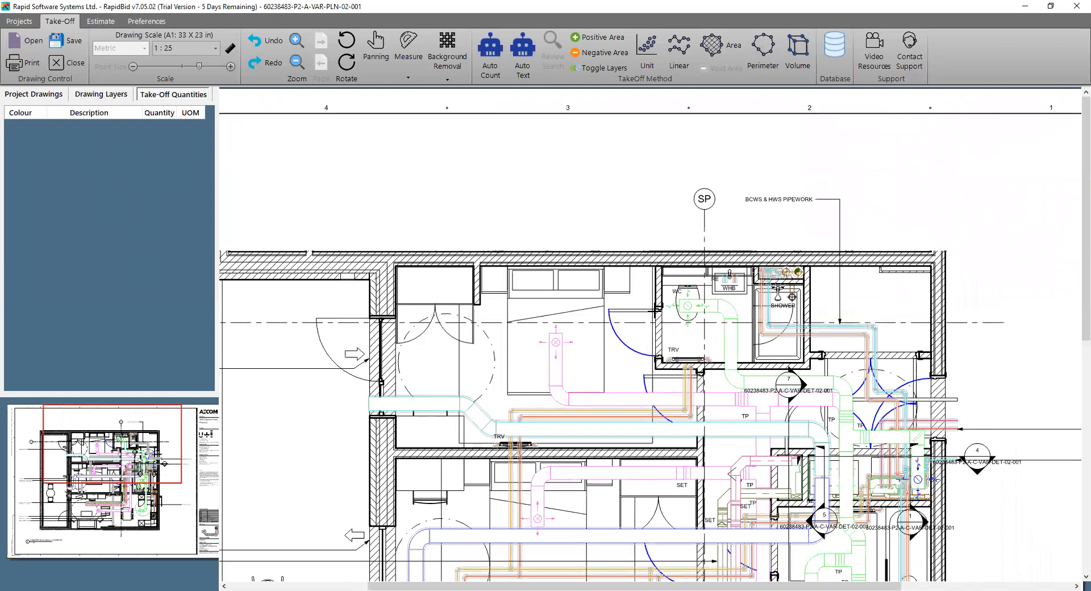
left_click(655, 311)
left_click(573, 288)
left_click(654, 358)
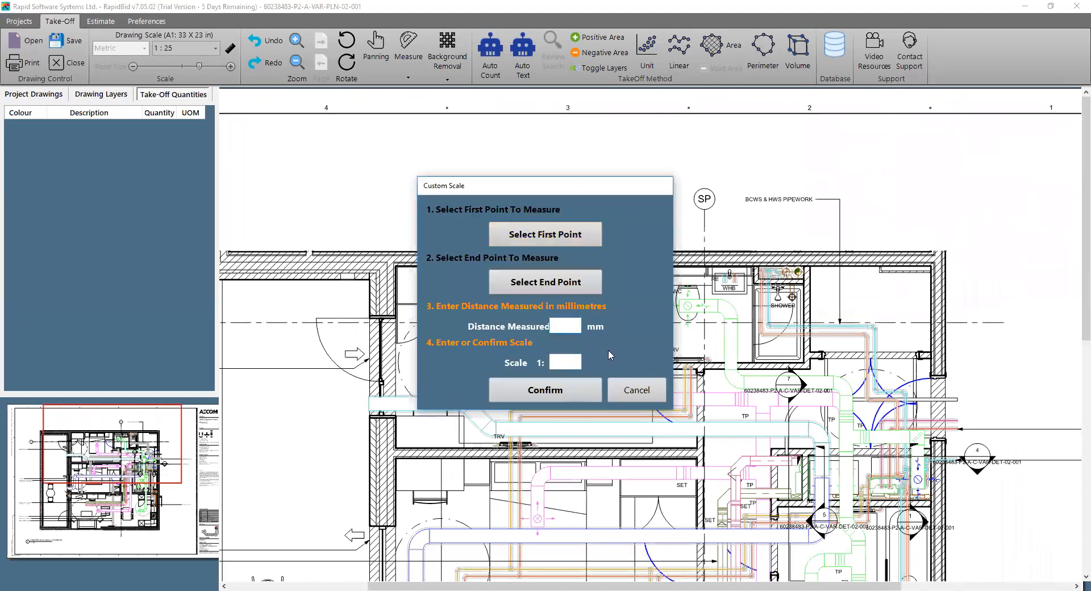
Try 900, 800 and 750 mm as the measured distance for the custom scale, and discard the calibration
type("900")
key("BackSpace")
key("BackSpace")
key("BackSpace")
type("800")
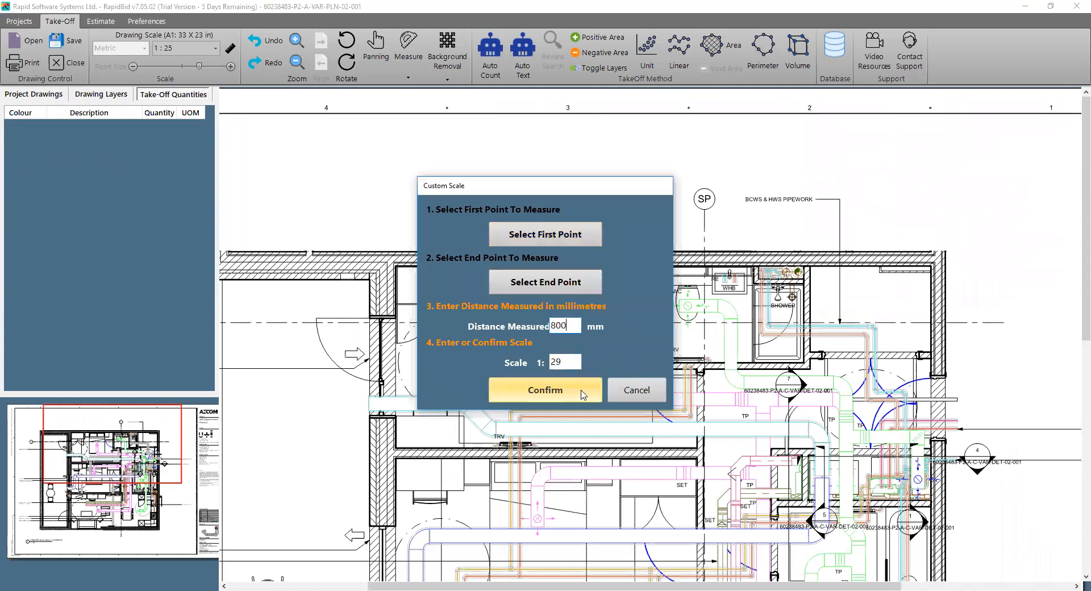
double_click(562, 328)
type("750")
left_click(631, 394)
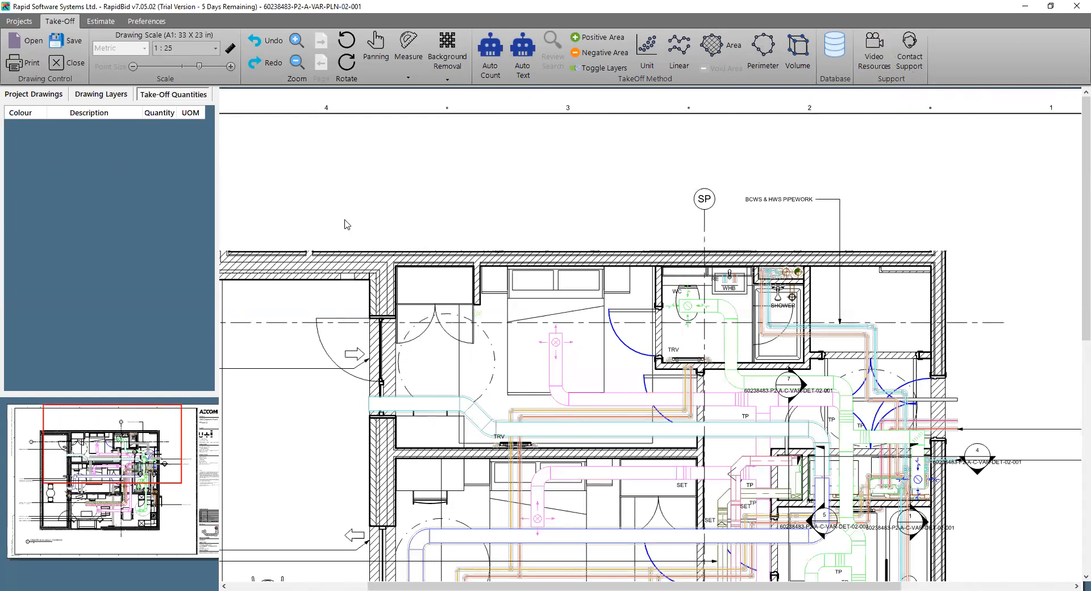
Measure the length across the wardrobe opening in the uppermost bedroom
left_click(408, 77)
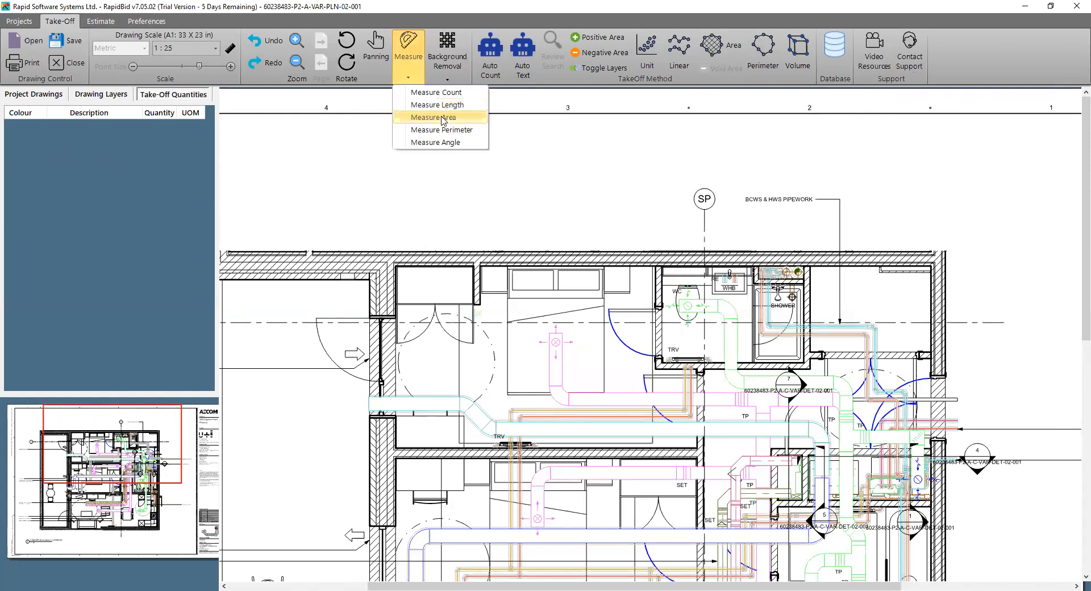
left_click(423, 92)
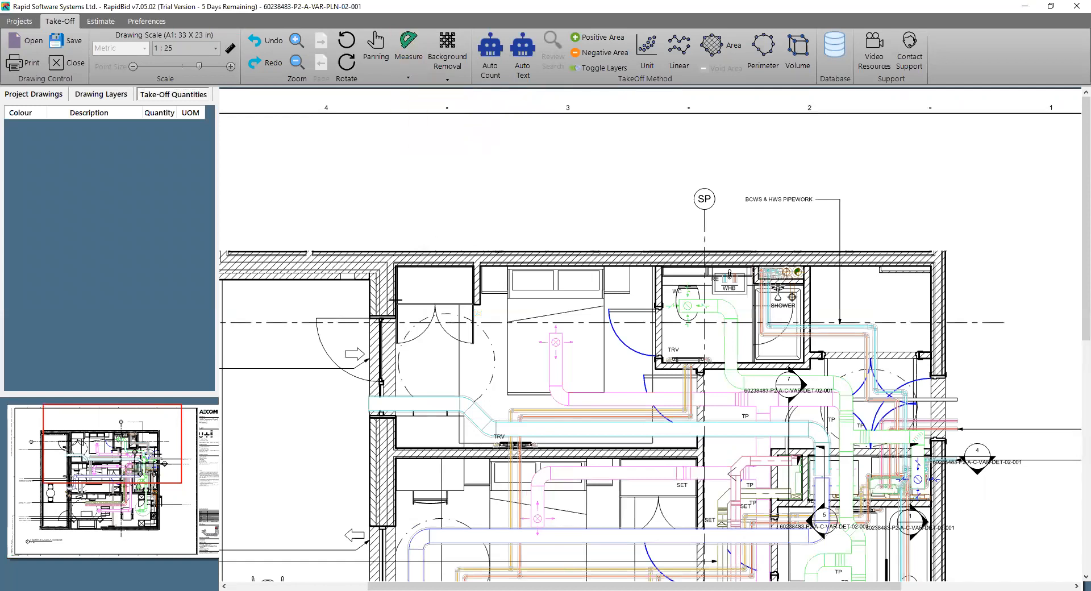
left_click(393, 308)
left_click(474, 310)
right_click(474, 309)
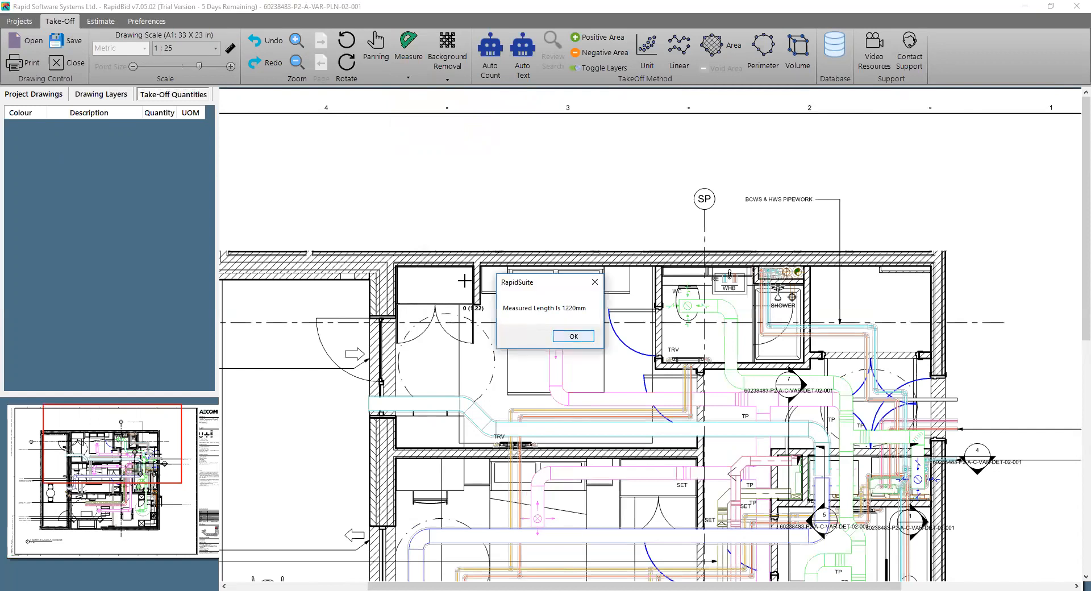
left_click(573, 337)
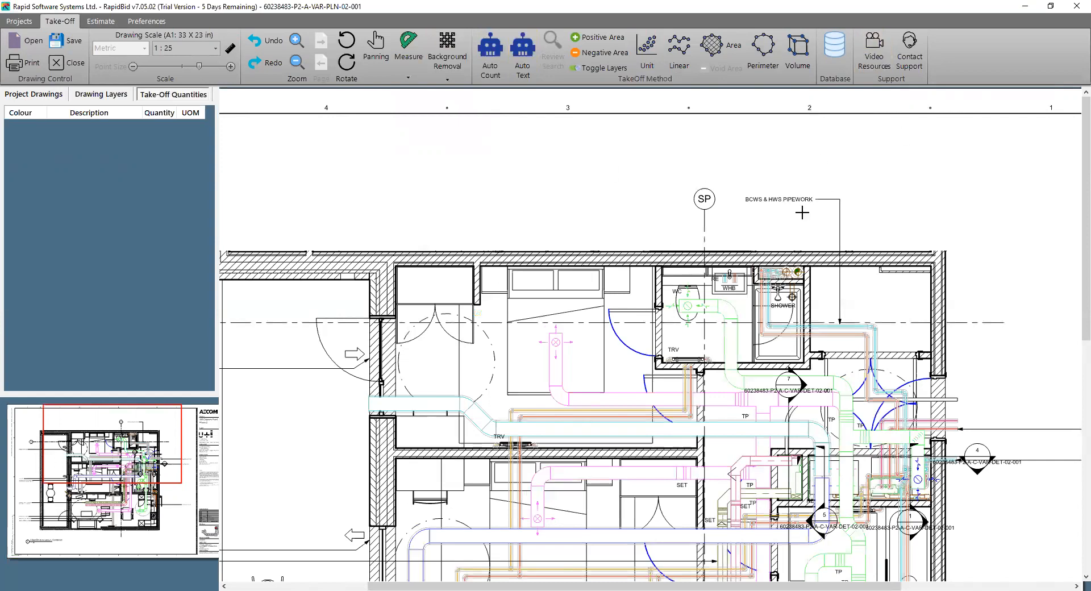
Set up an area take-off with the description "floor" and the colour Blue
left_click(716, 54)
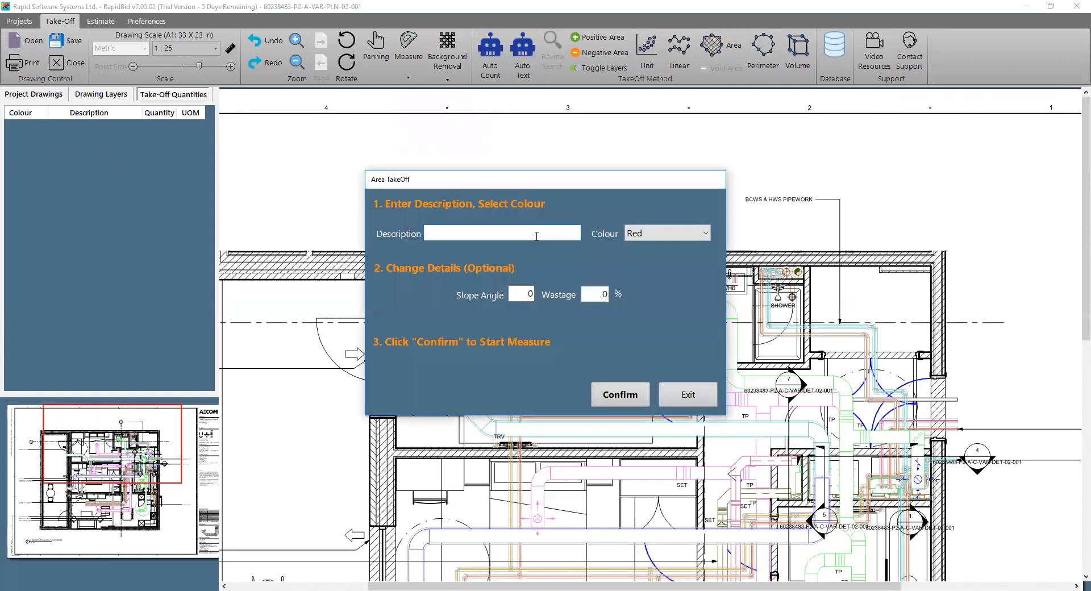
type("floot")
left_click(651, 240)
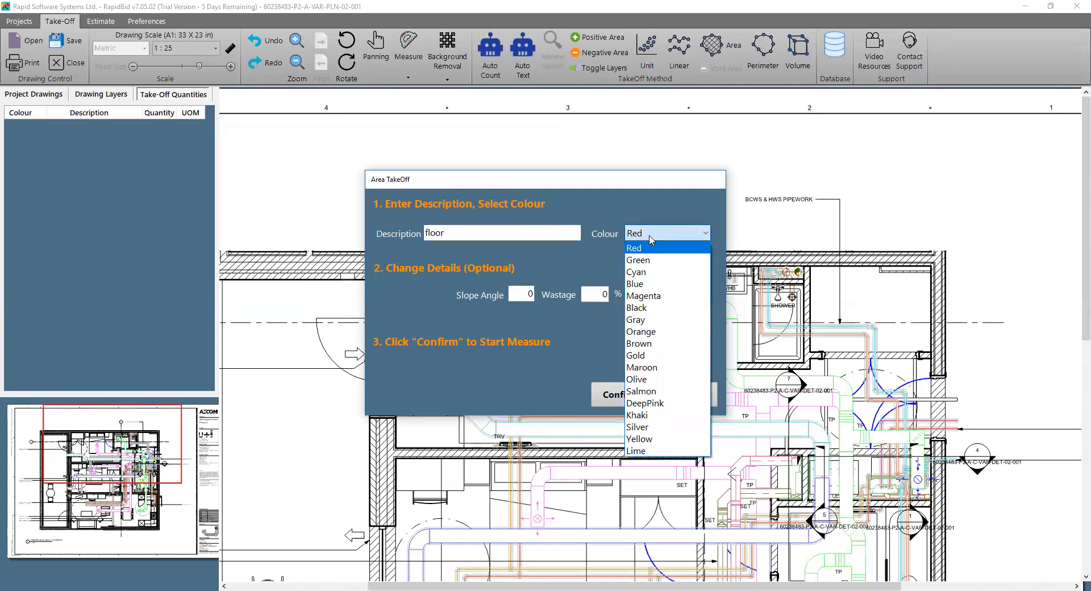
left_click(658, 284)
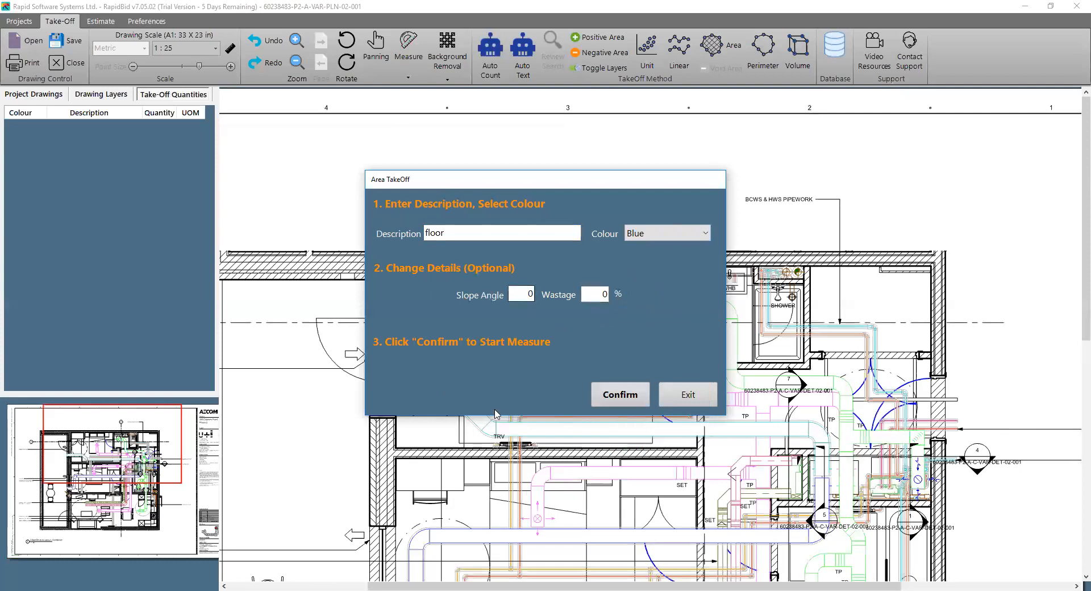
left_click(623, 403)
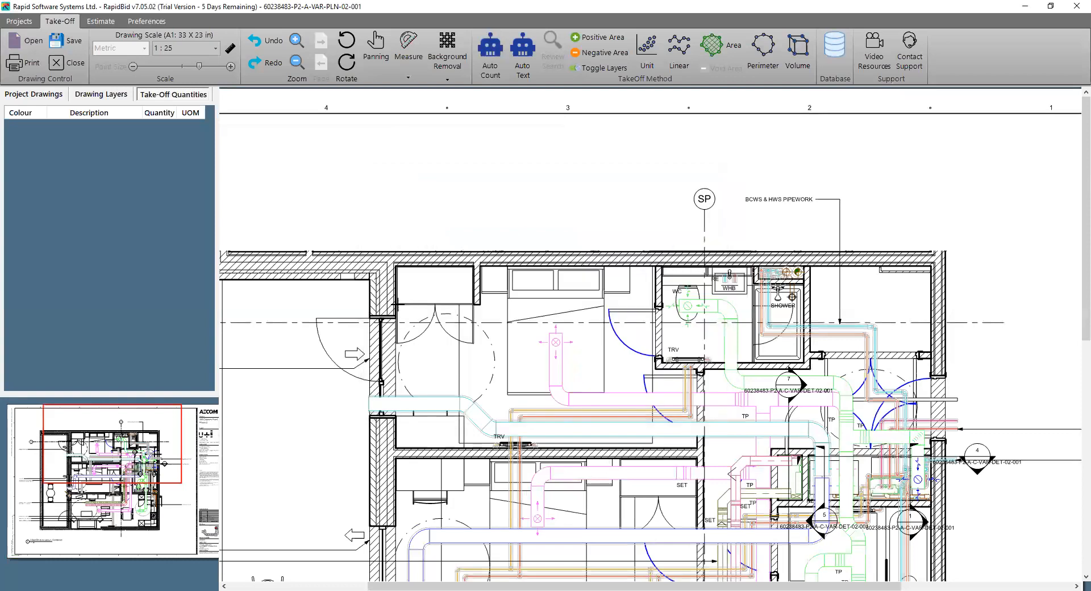
Trace the floor area of the uppermost bedroom around its walls, leaving out the wardrobe, and complete the area
left_click(394, 325)
left_click(396, 447)
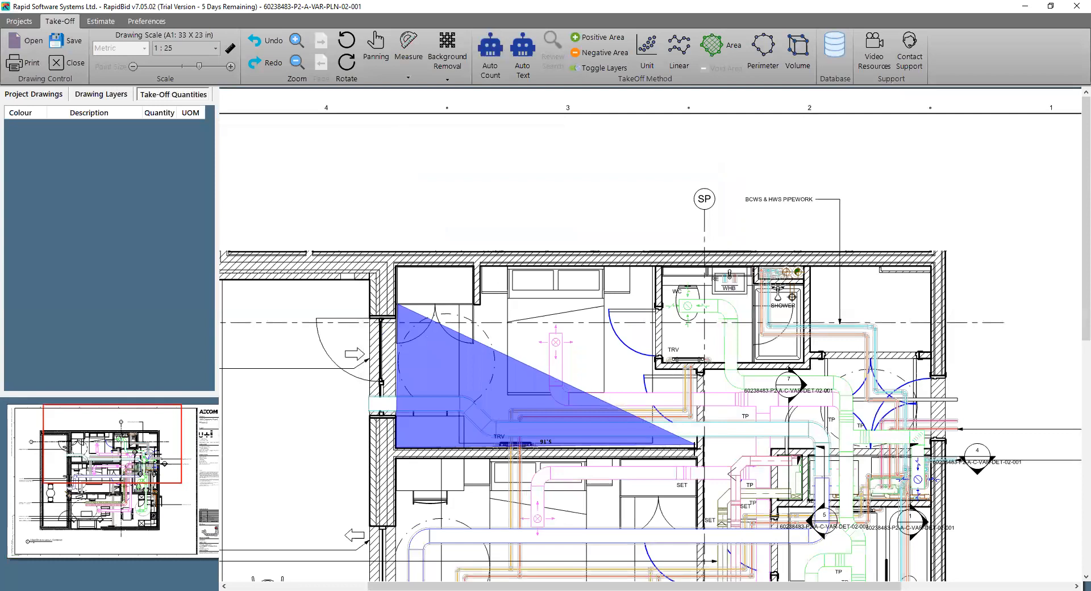
left_click(697, 448)
left_click(698, 370)
left_click(651, 369)
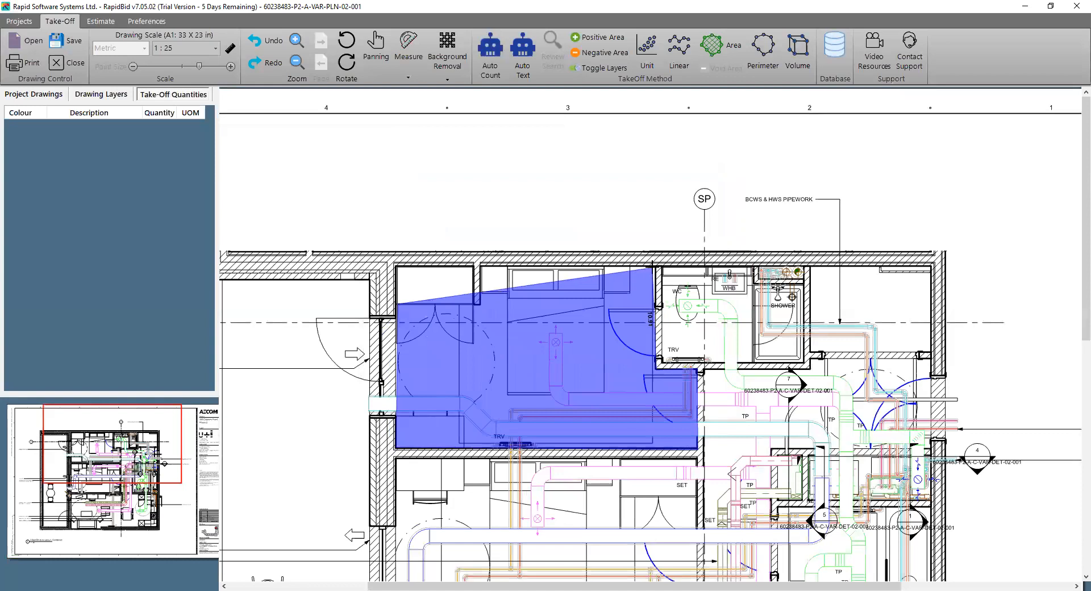
left_click(653, 266)
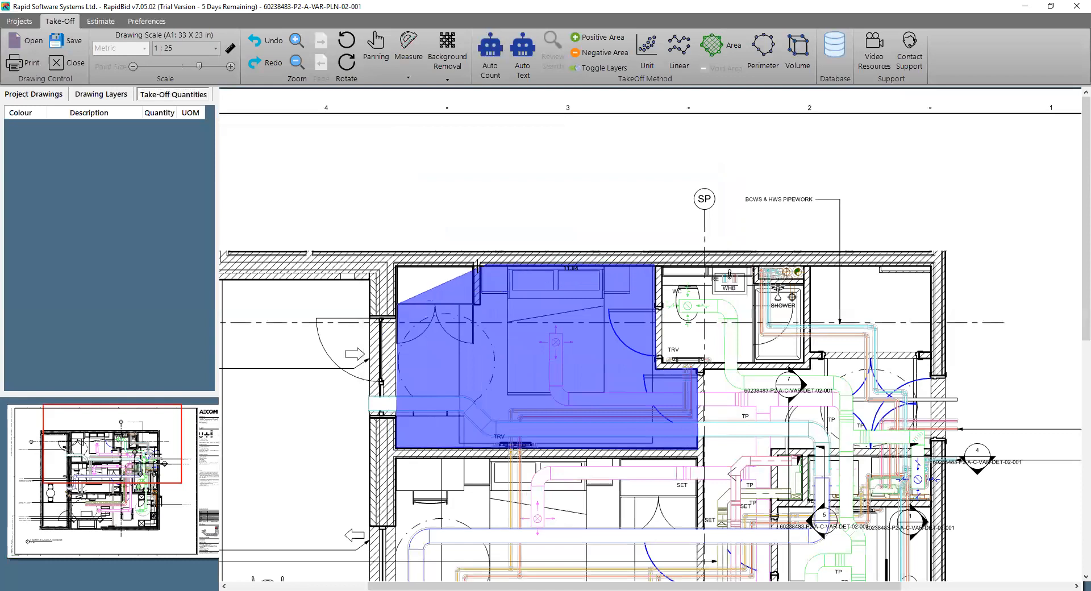
left_click(480, 265)
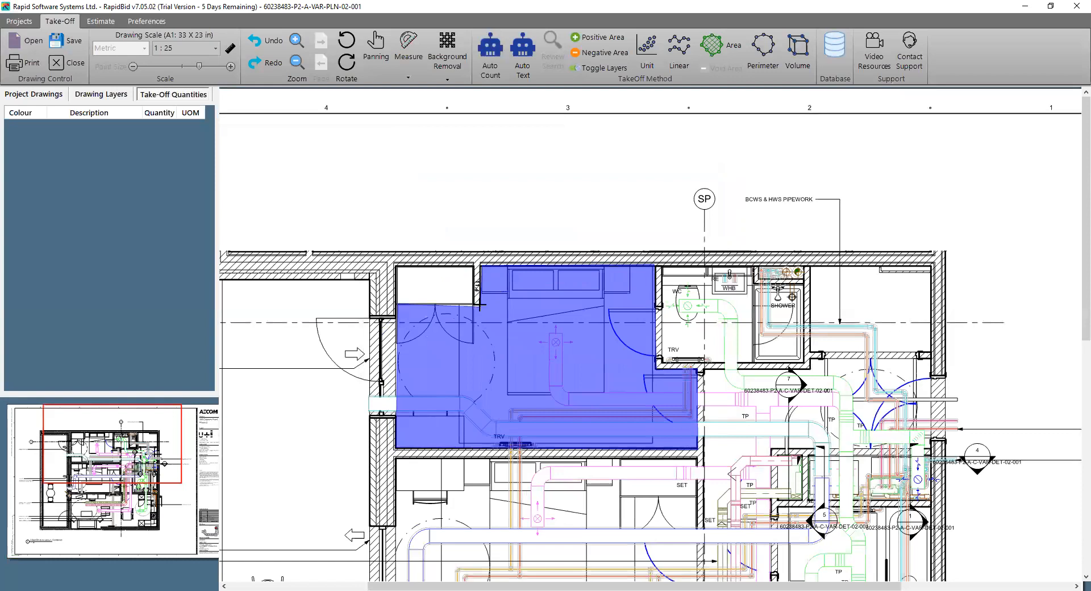
left_click(480, 303)
right_click(482, 304)
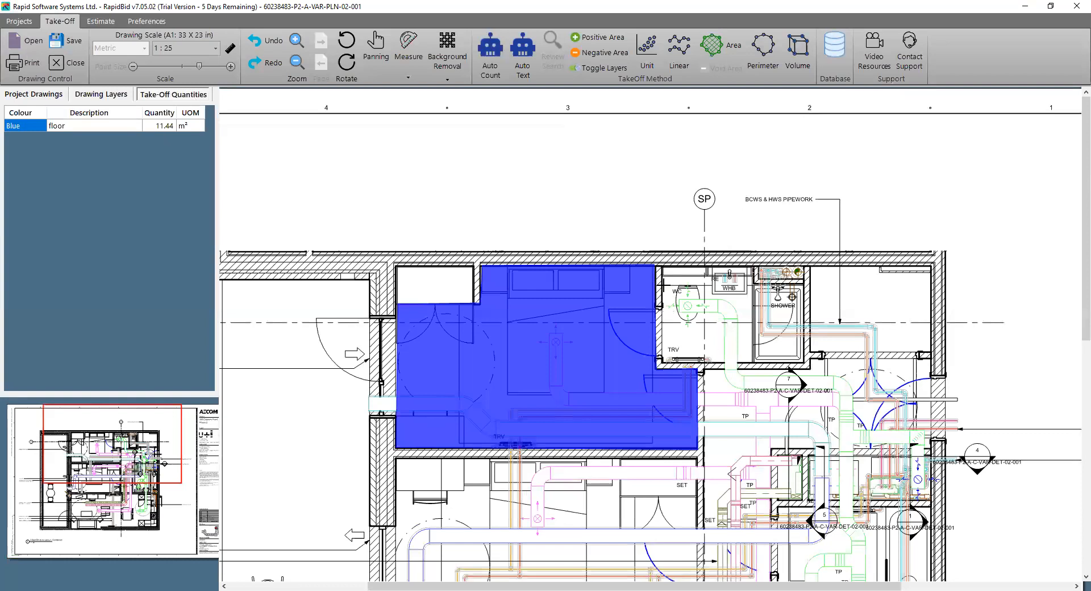
Trace the WC floor beside the shower as a second blue floor area and complete it
left_click(752, 286)
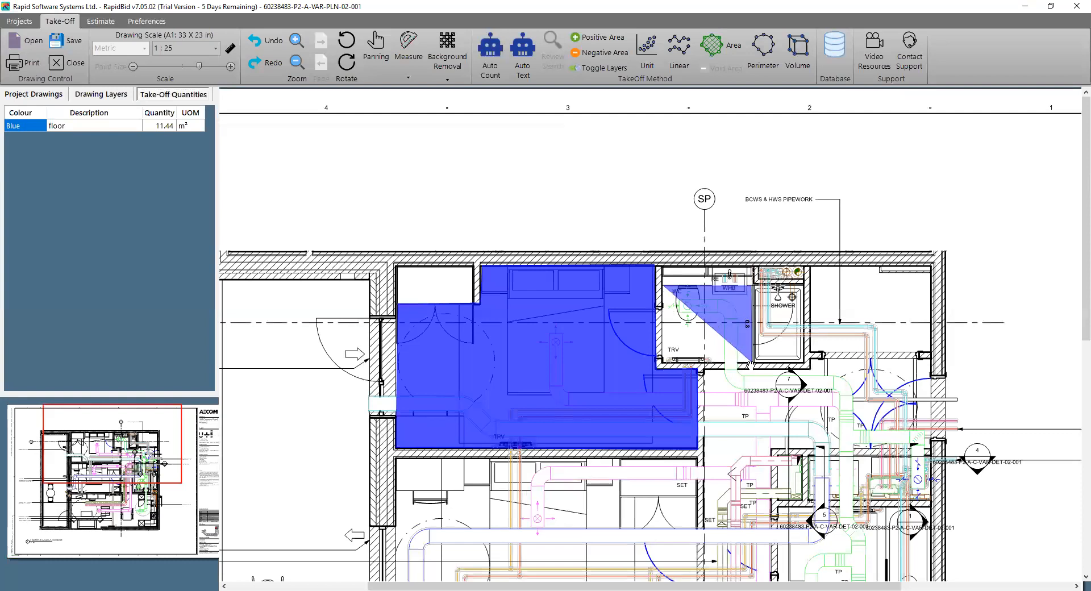
left_click(751, 363)
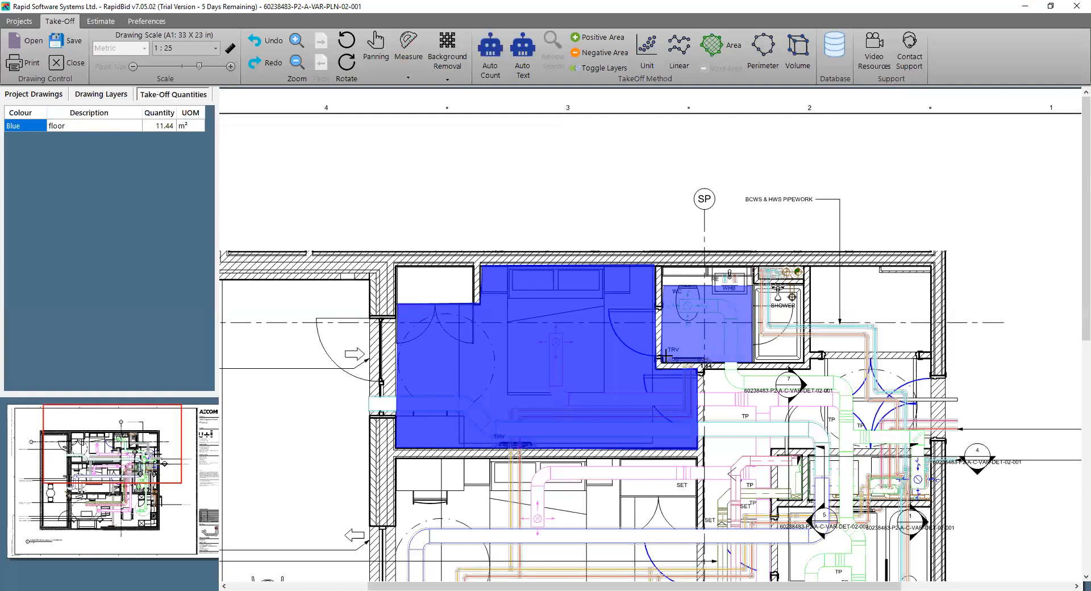
double_click(663, 357)
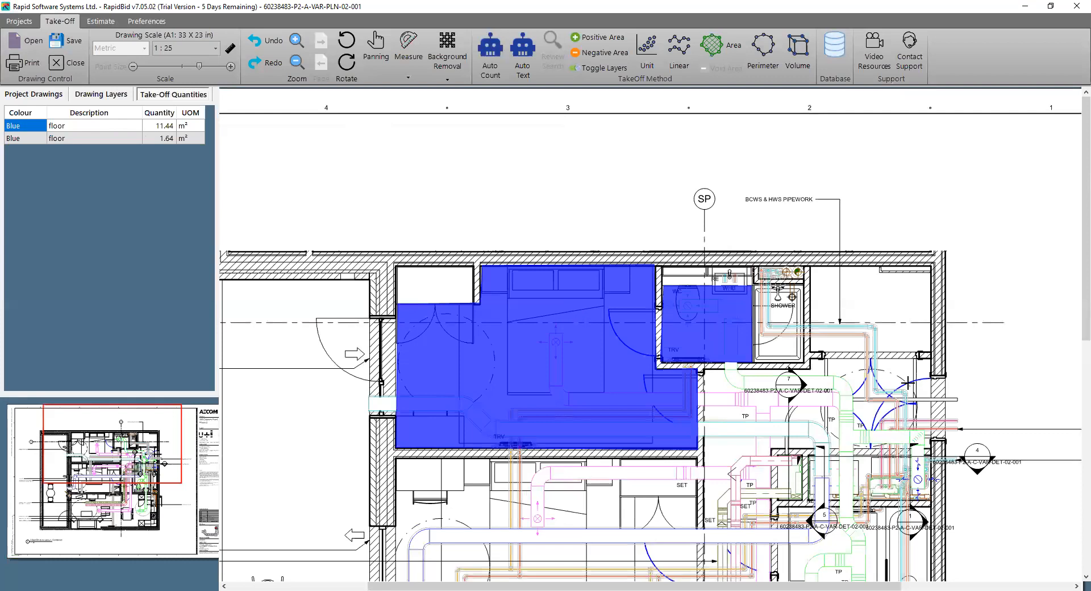
Set up a new area take-off with the description "floor type 1" and the colour Green
scroll(664, 437, "down", 1)
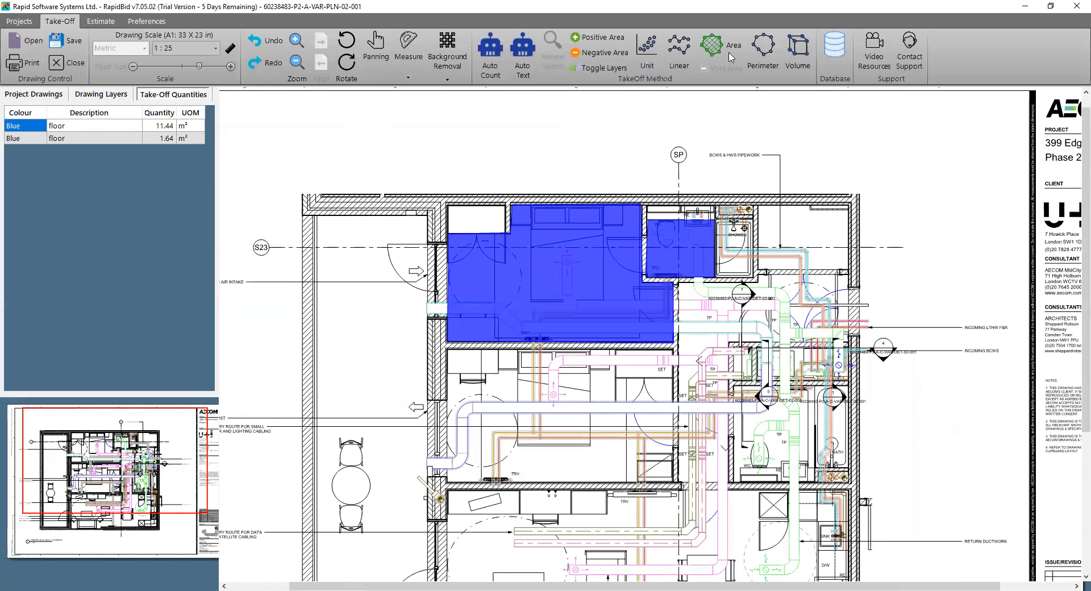
left_click(759, 57)
left_click(672, 391)
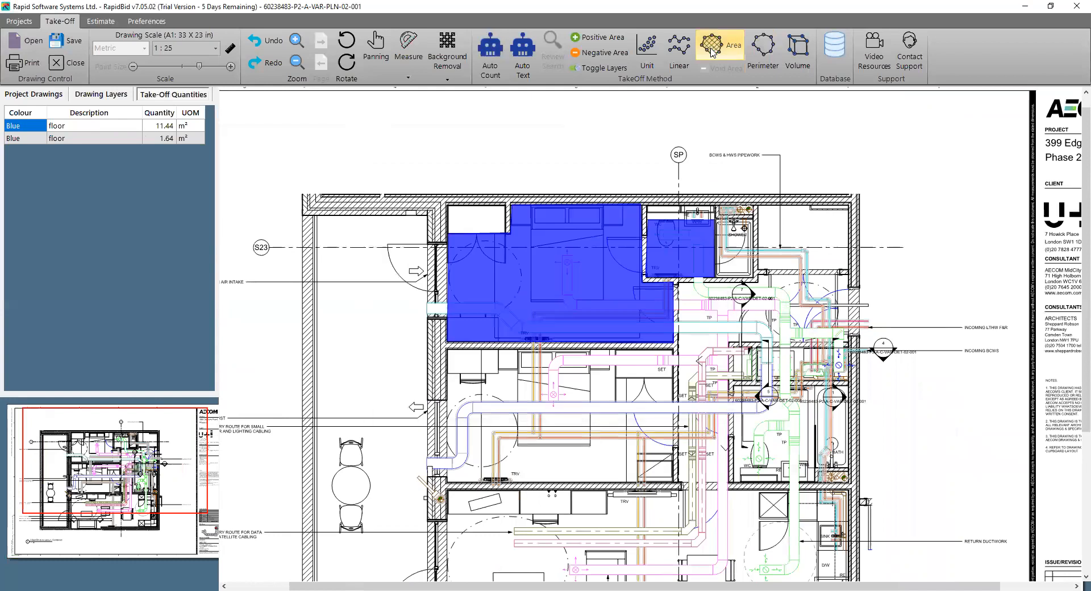
left_click(604, 305)
left_click(640, 238)
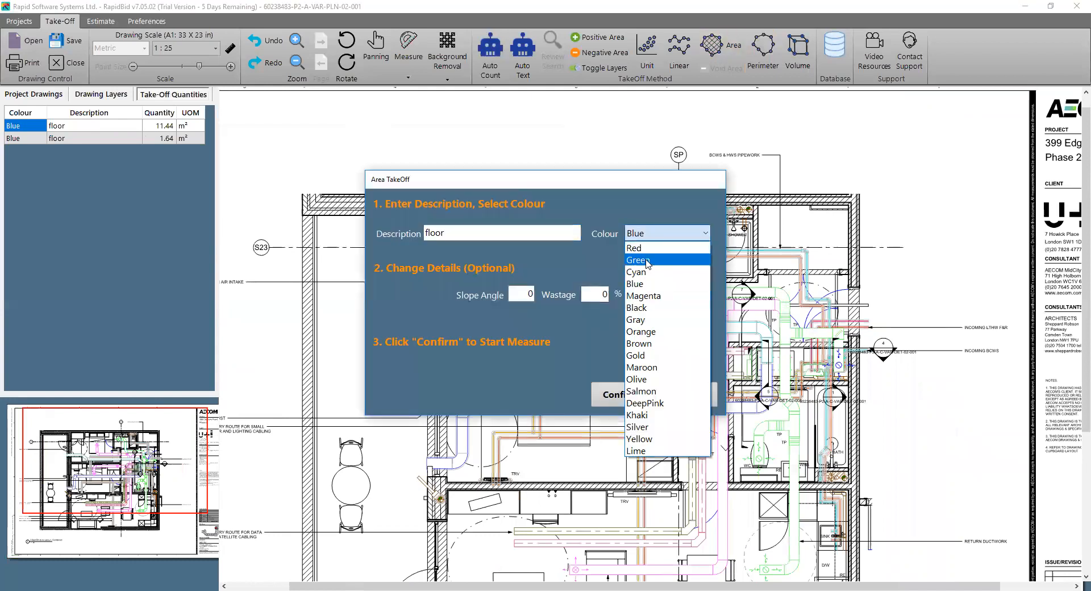
left_click(646, 260)
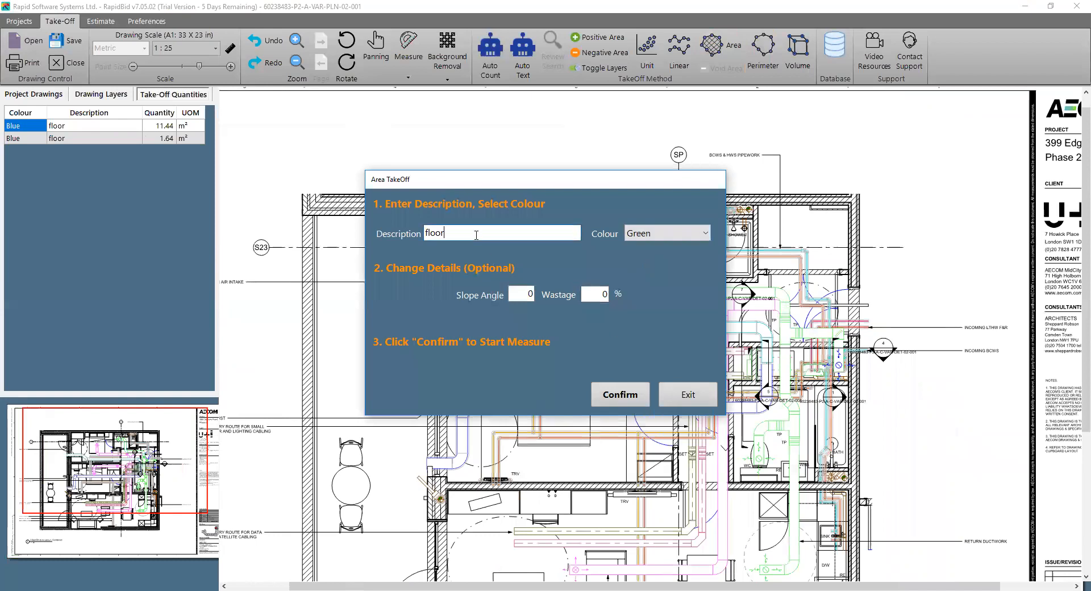
type("type 1")
left_click(620, 394)
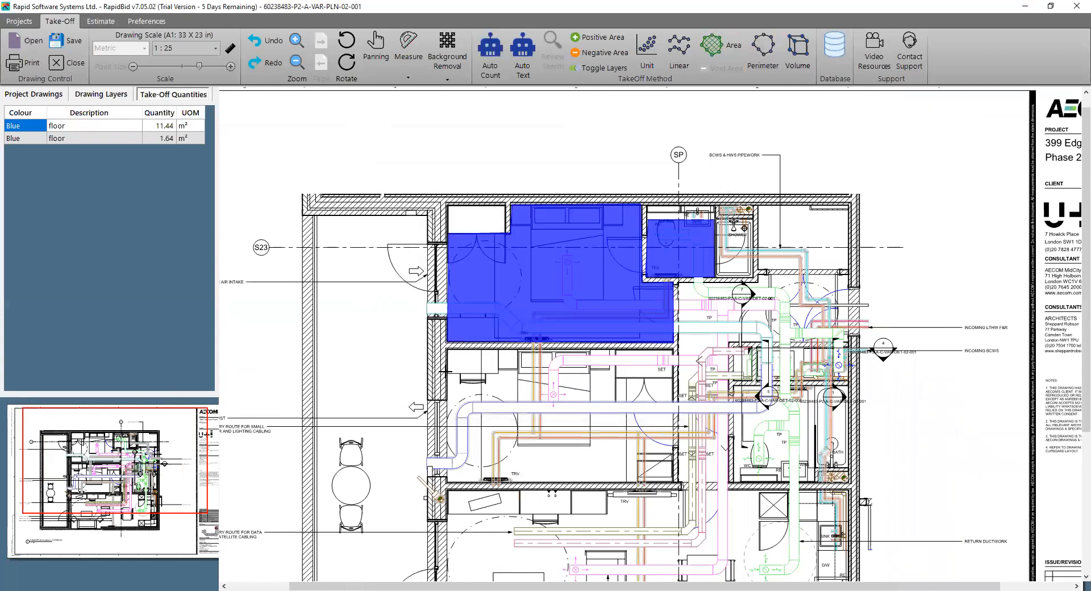
Trace the floor area of the middle bedroom, leaving out the wardrobe in its corner, and complete the area
left_click(447, 483)
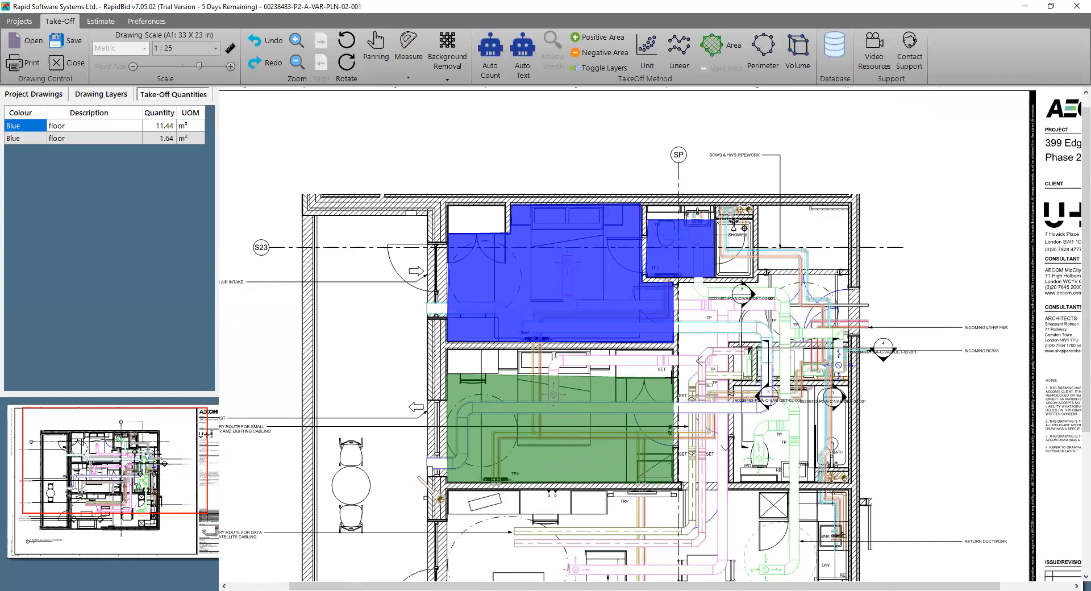
left_click(673, 379)
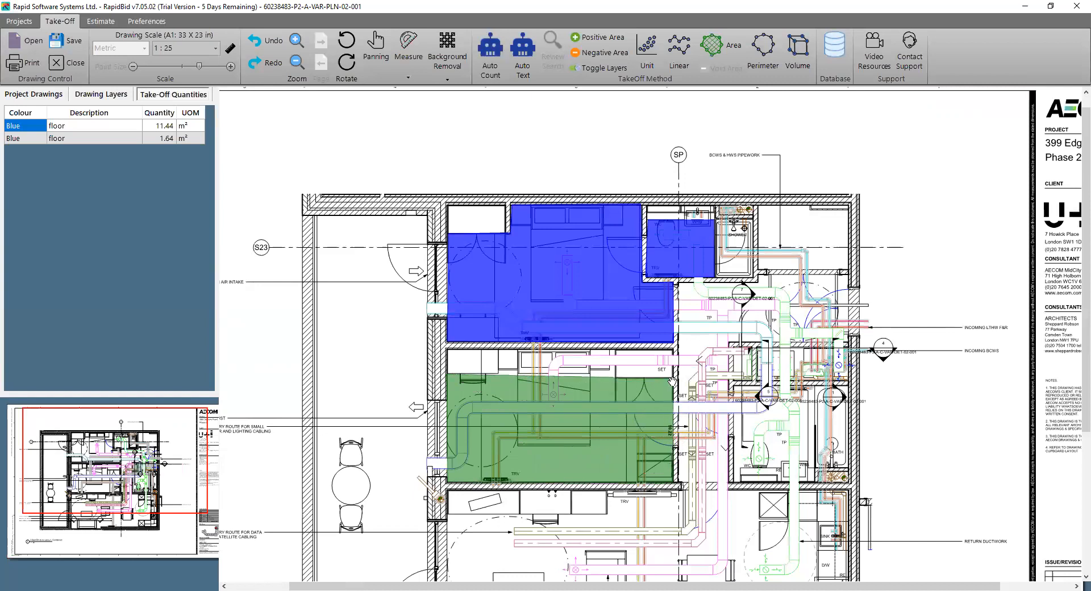
left_click(615, 379)
left_click(615, 345)
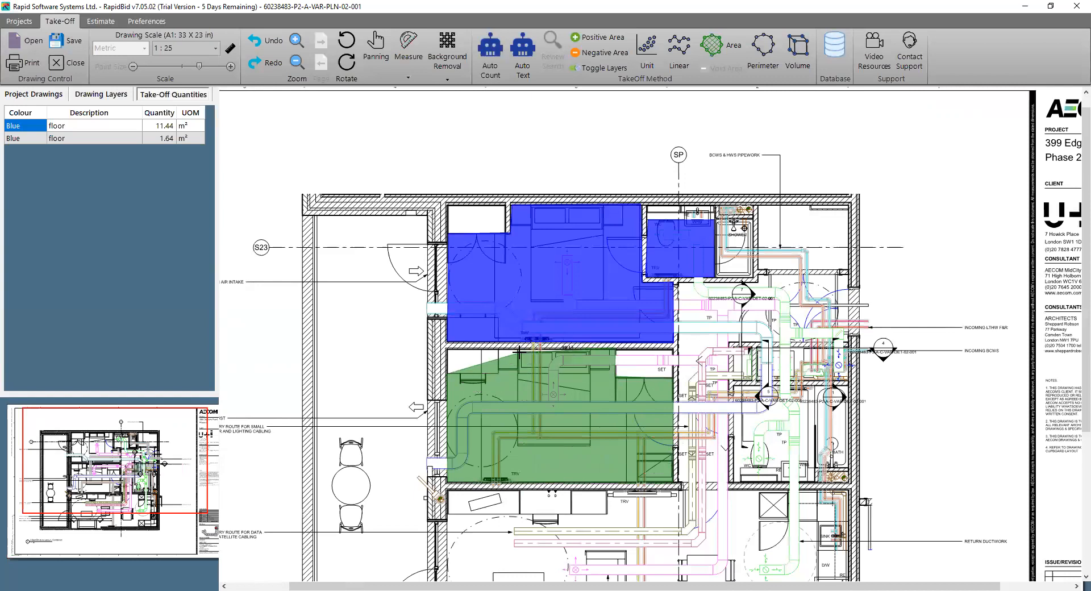
left_click(447, 347)
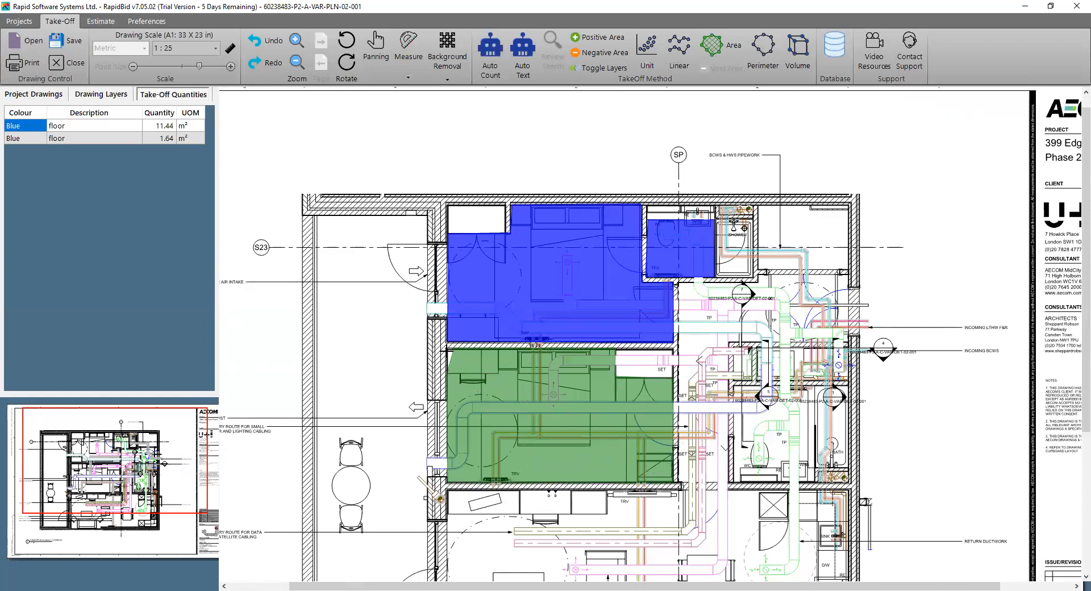
left_click(446, 348)
right_click(461, 362)
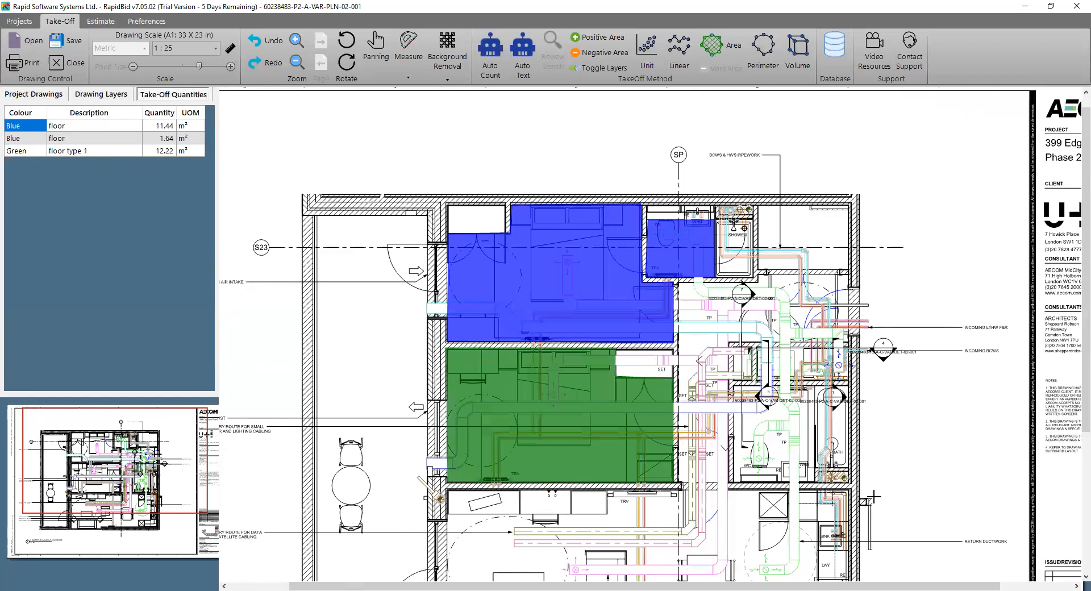
Set up a perimeter take-off with the description "skirting" and the colour Magenta
scroll(828, 441, "down", 2)
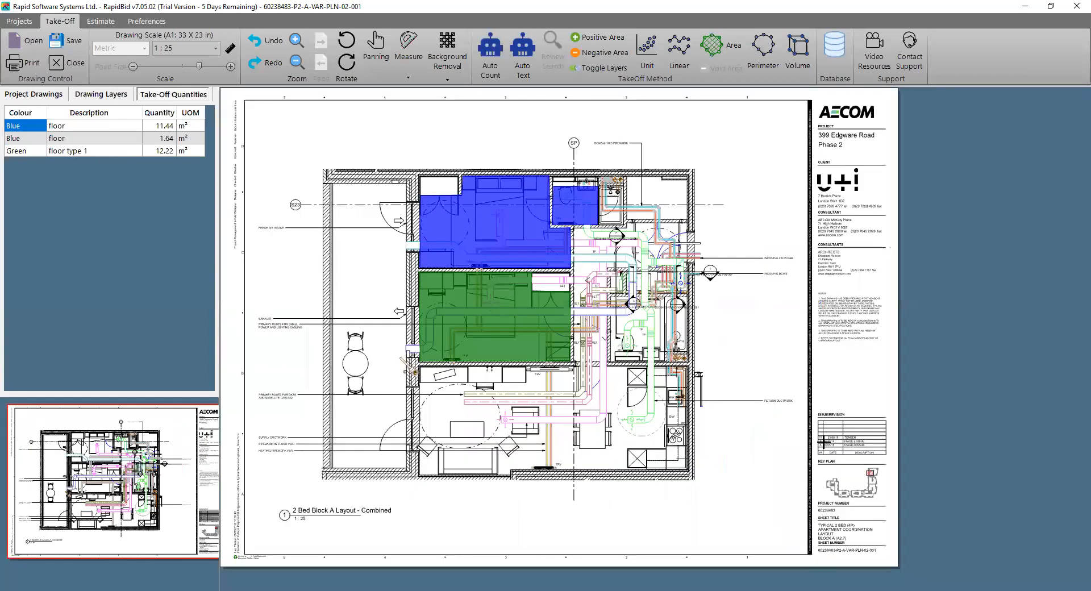
scroll(538, 459, "up", 2)
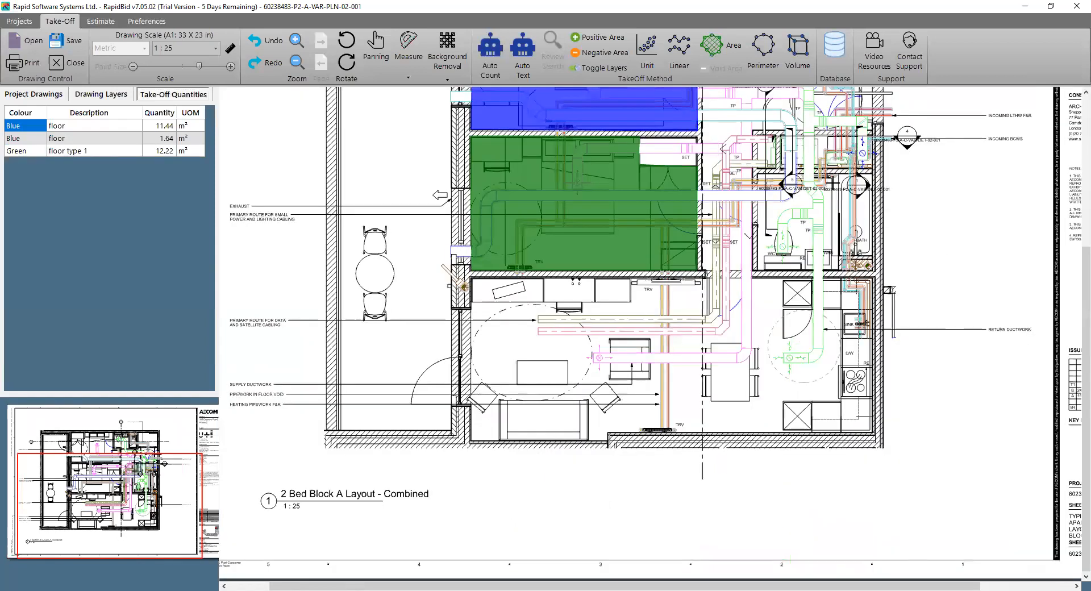
left_click(765, 54)
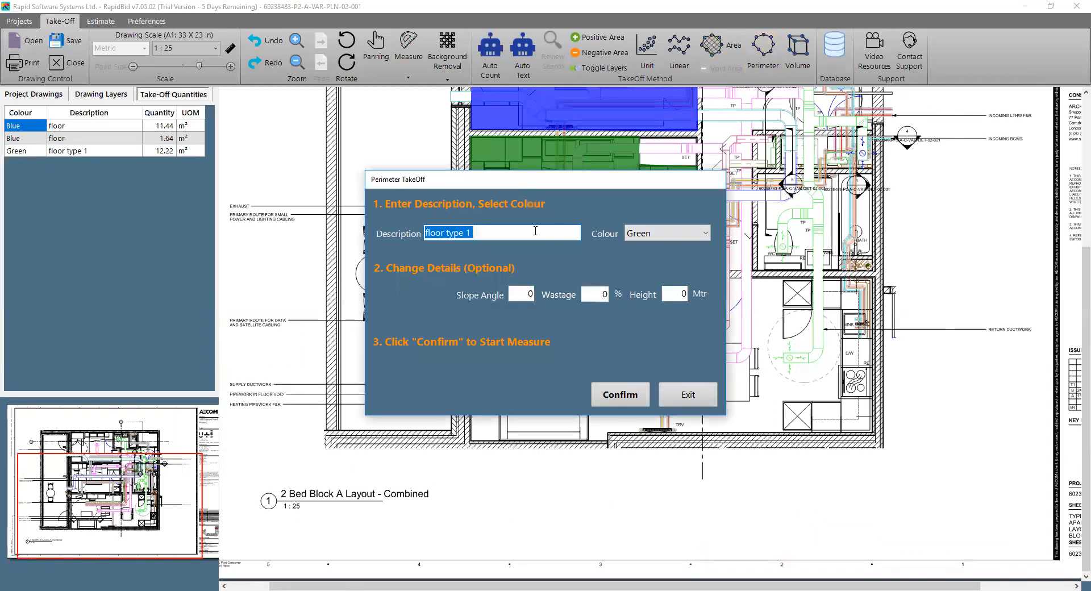
type("skirting")
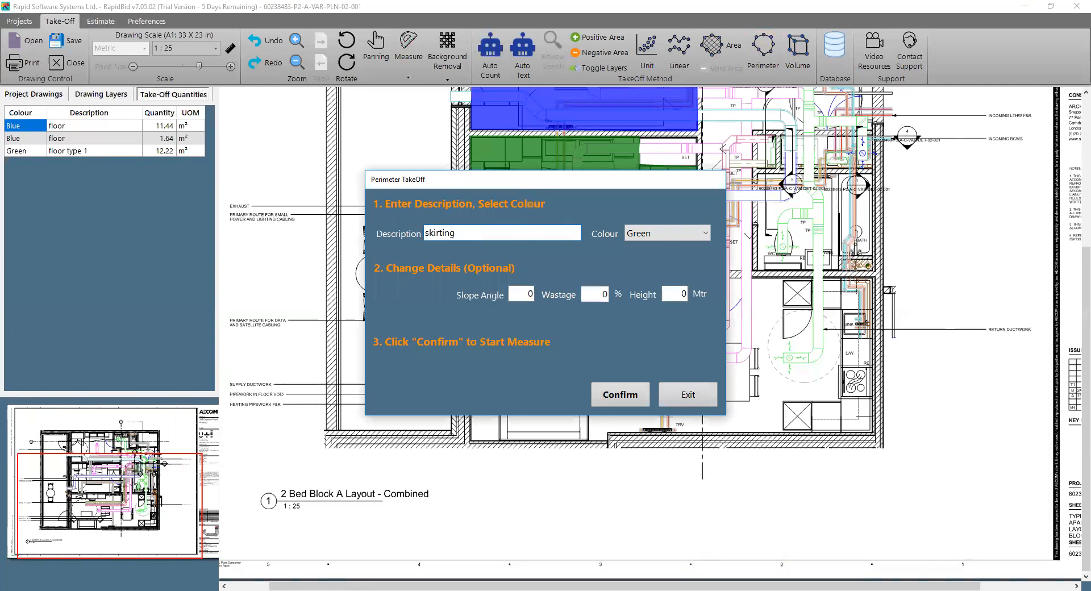
left_click(652, 234)
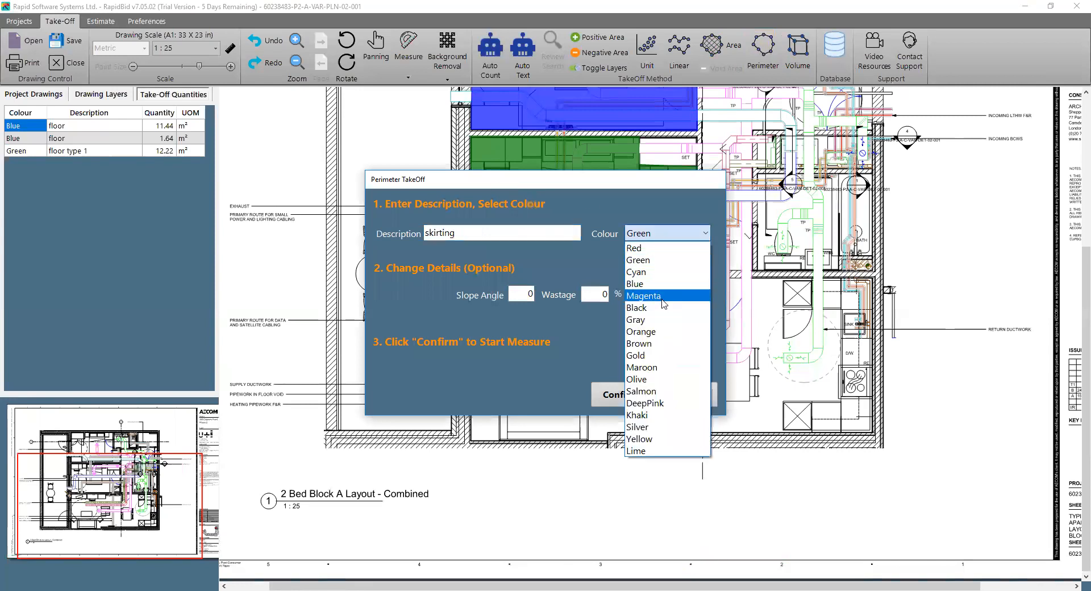
left_click(662, 296)
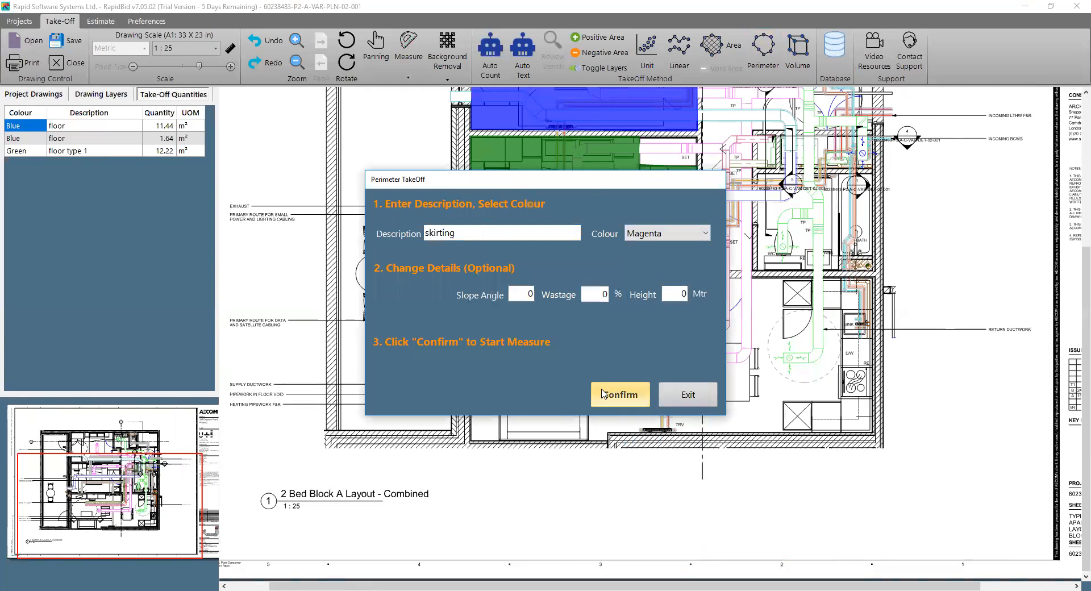
key("Return")
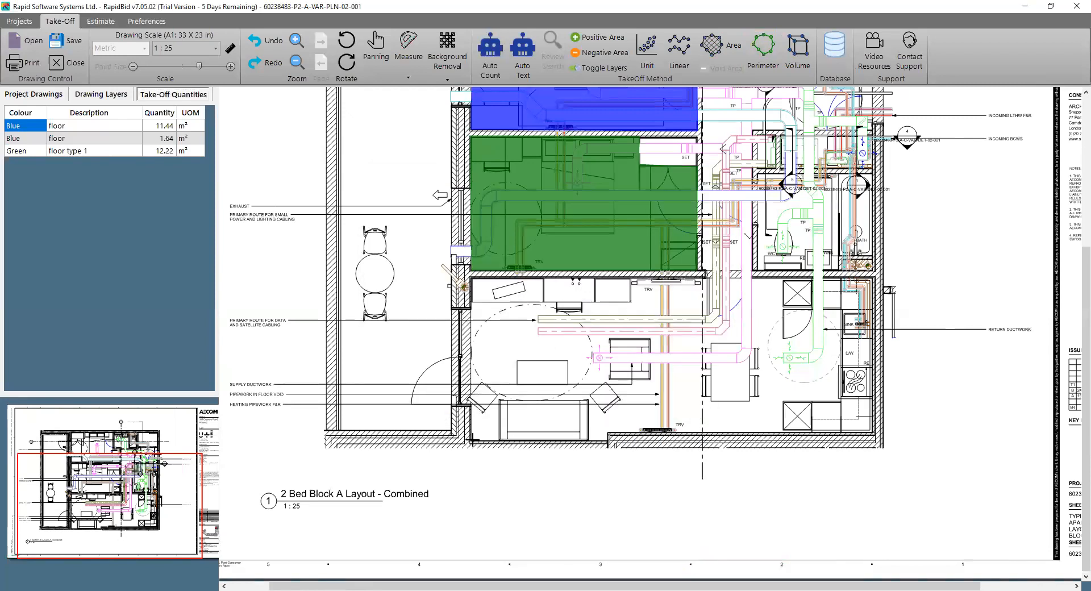
Trace the skirting perimeter around the open-plan living and kitchen room, following the step in its lower wall, and complete it
left_click(468, 442)
left_click(607, 441)
left_click(607, 433)
left_click(872, 433)
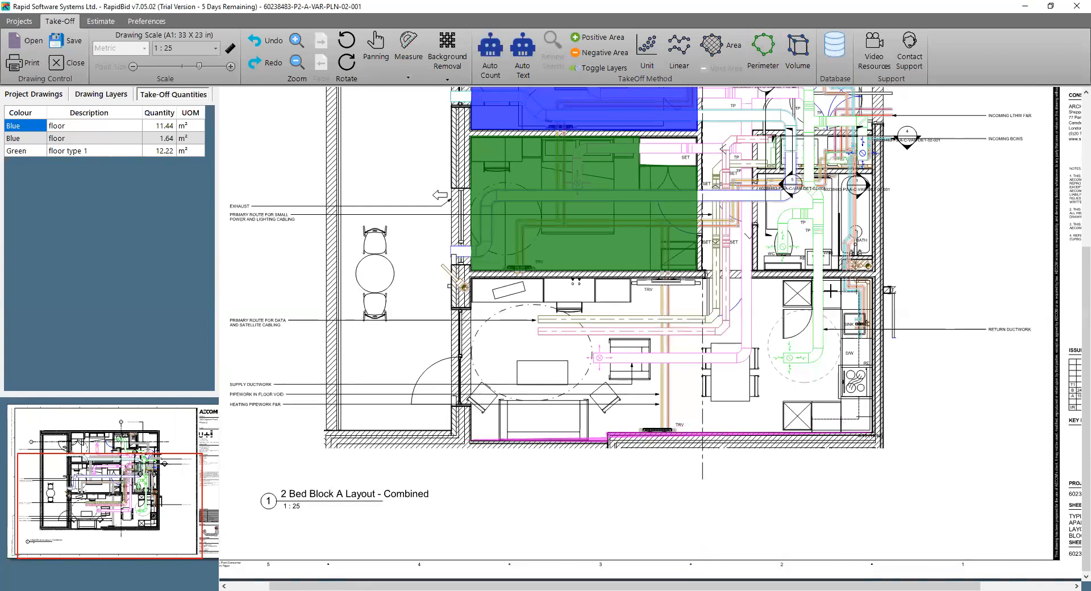
left_click(872, 279)
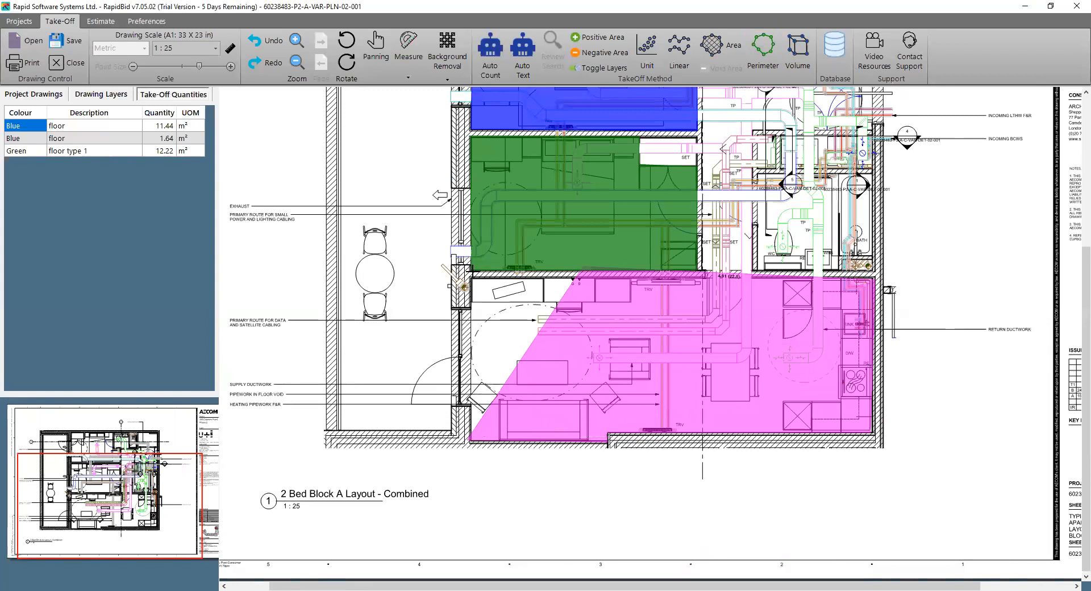
double_click(469, 278)
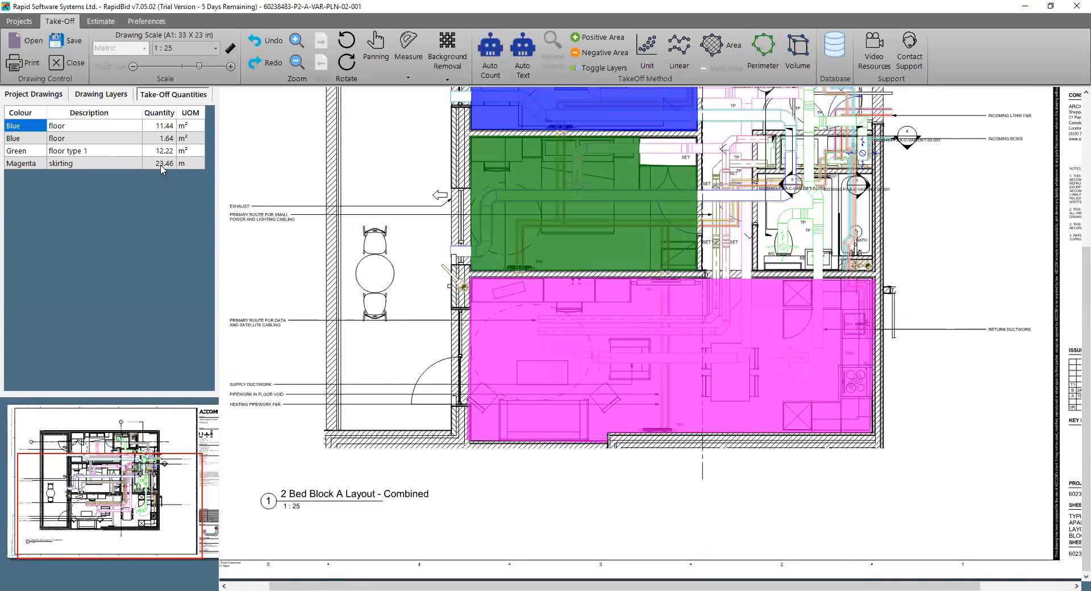
Trace a second skirting perimeter around the middle bedroom, including the wardrobe corner, and complete it
left_click(470, 141)
left_click(469, 269)
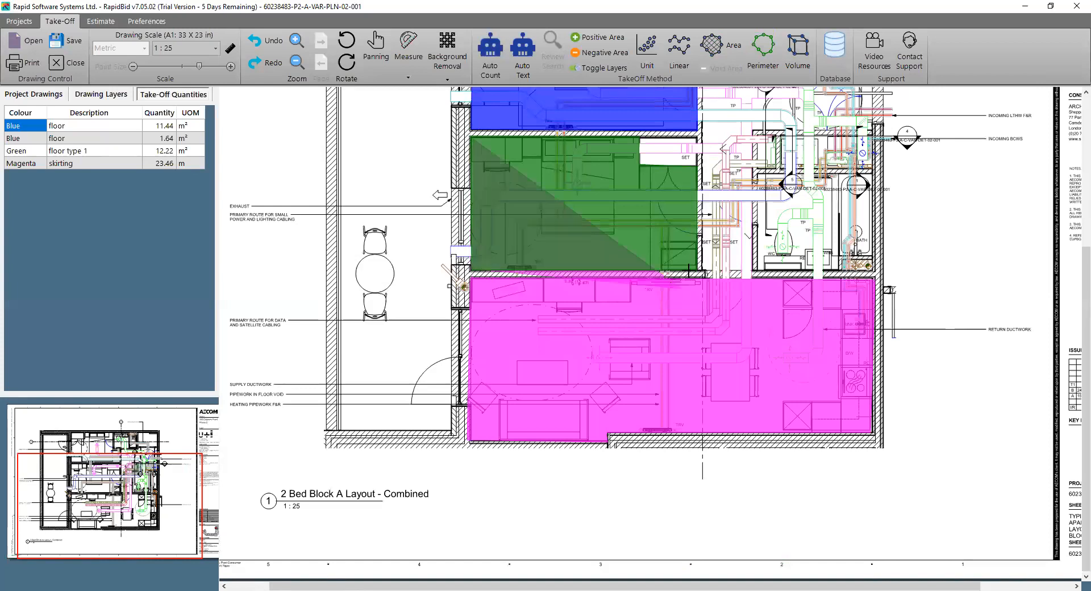
left_click(697, 269)
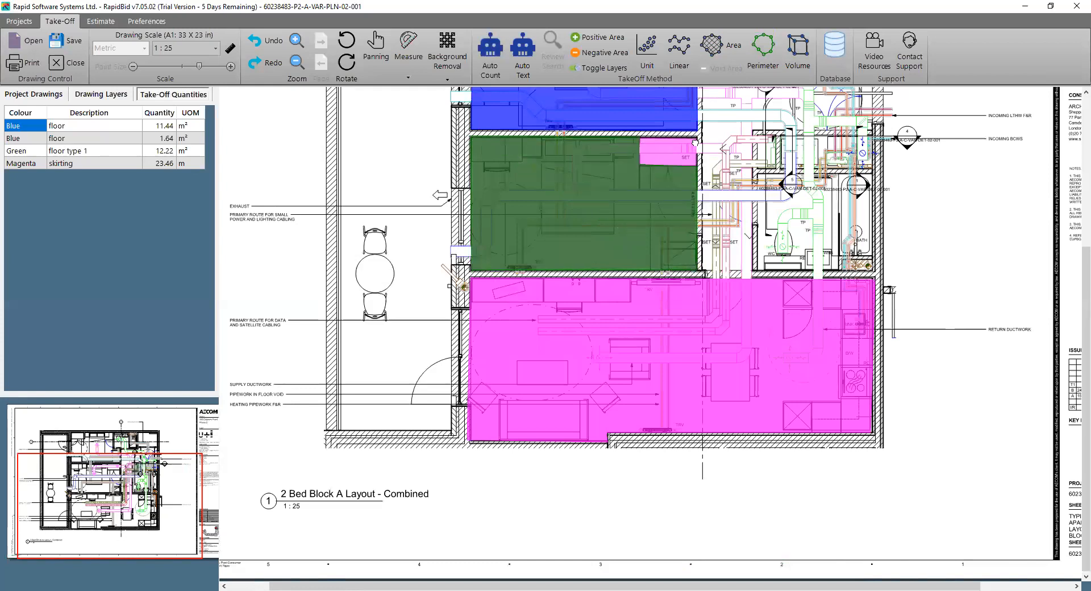
double_click(696, 140)
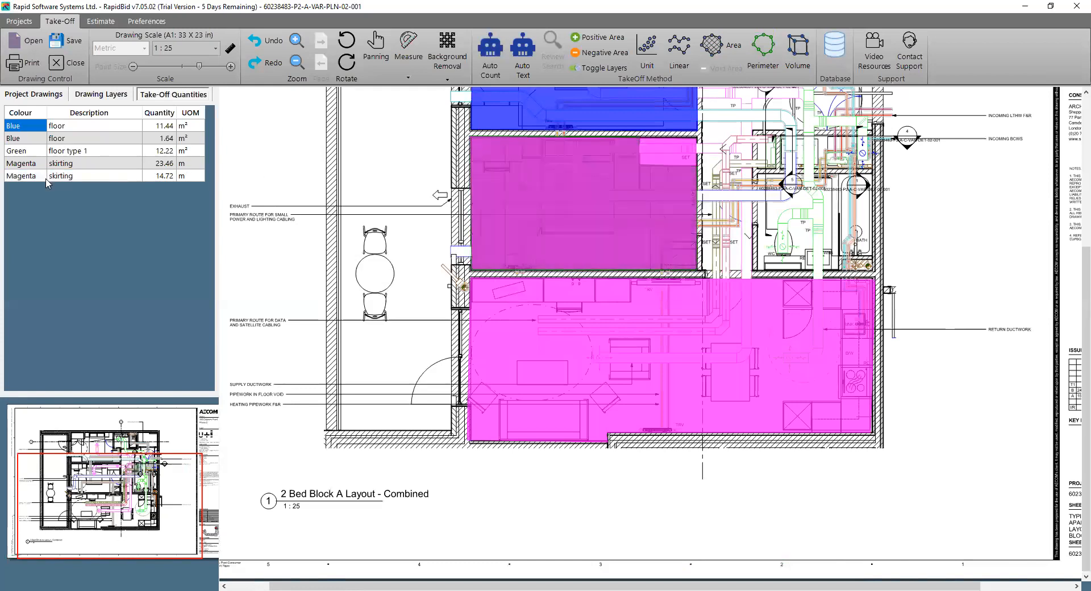
Open the estimate and compare its lines with Merge Lines and Sort Lines turned off, restoring both options
left_click(100, 24)
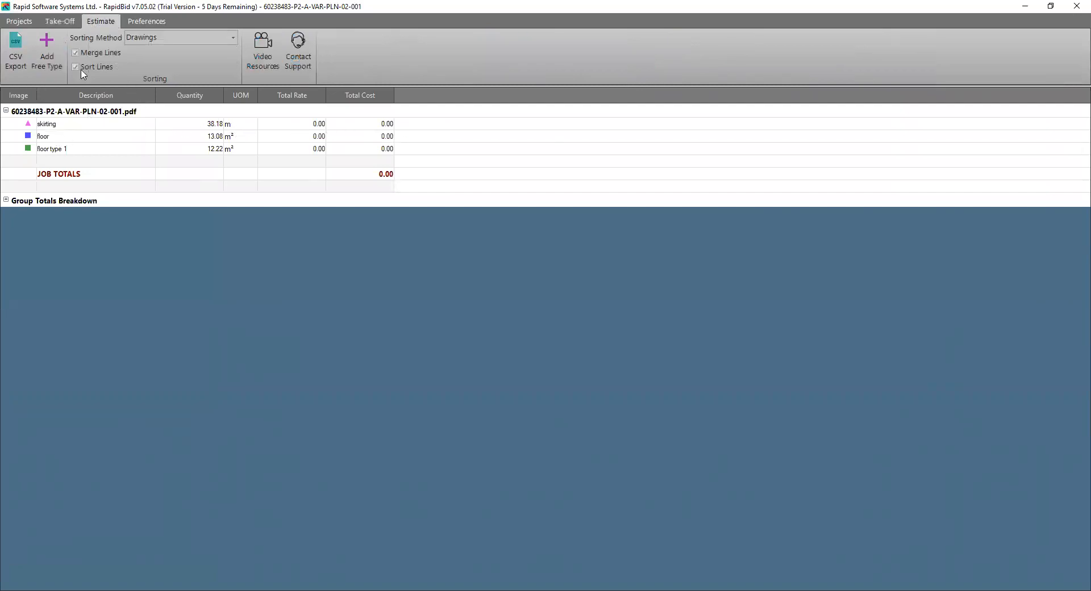
left_click(76, 52)
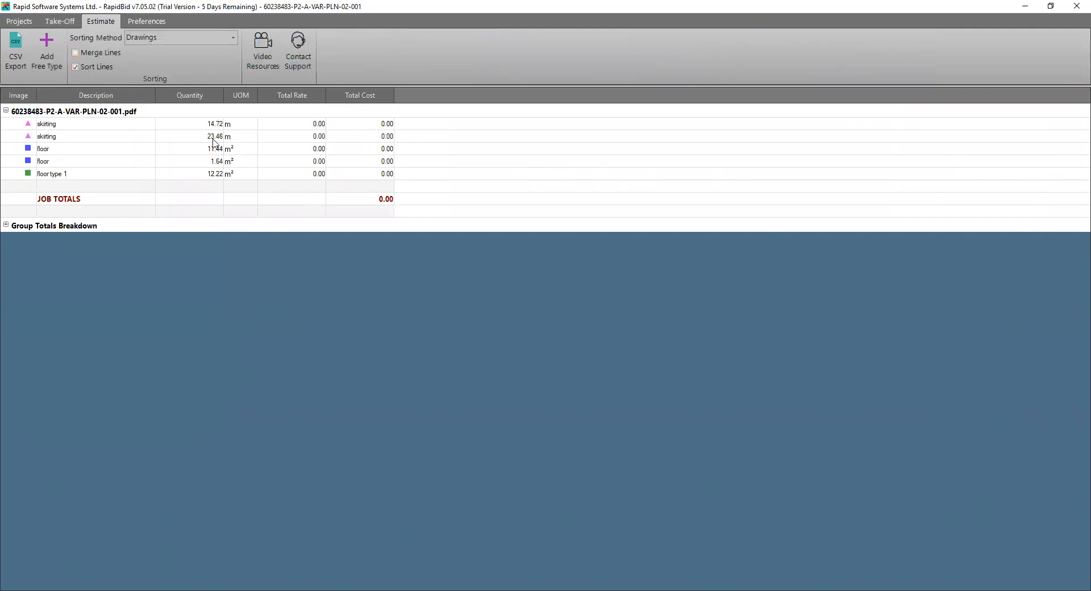
left_click(81, 67)
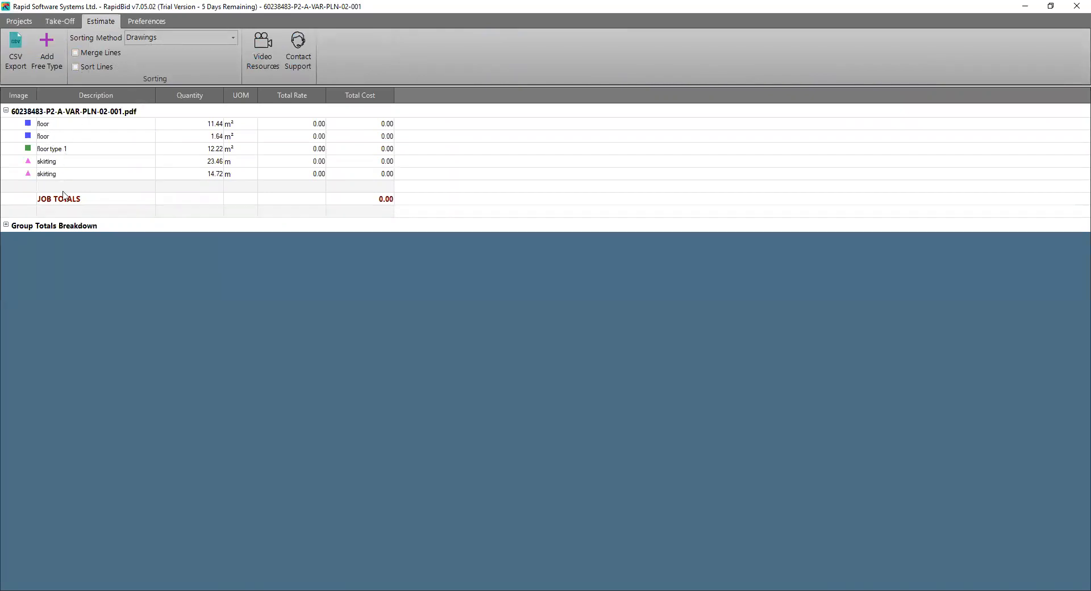
left_click(76, 67)
left_click(76, 53)
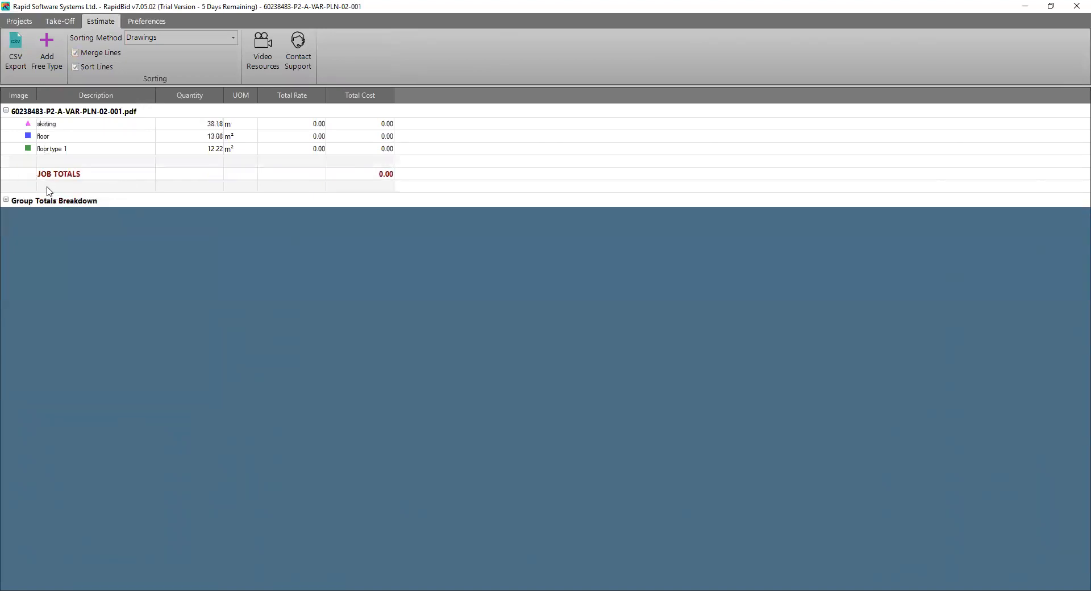
Set the estimate's sorting method to Descriptions
left_click(147, 40)
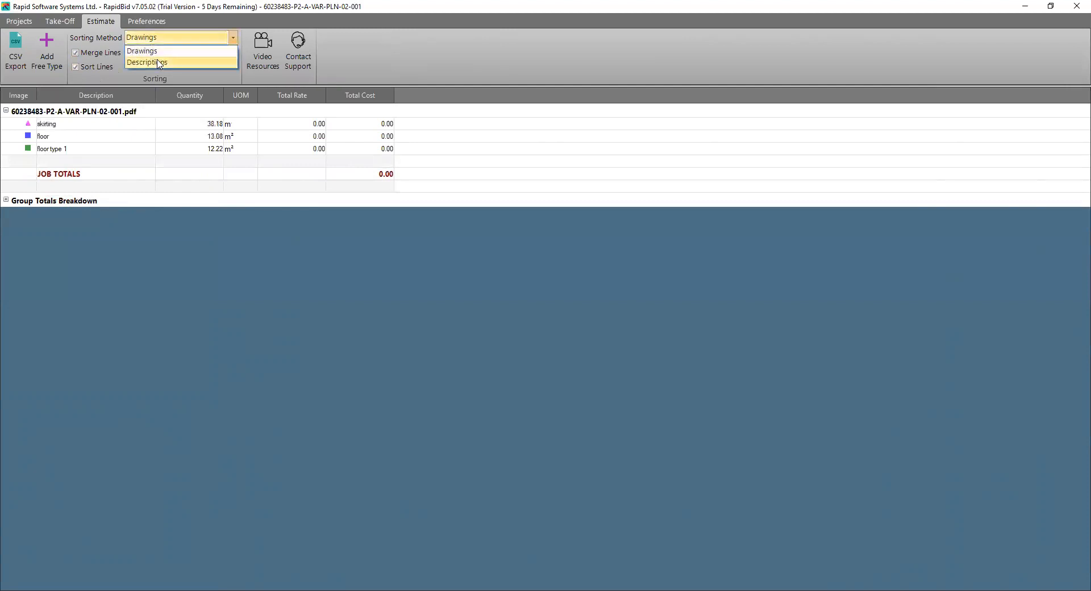
left_click(159, 64)
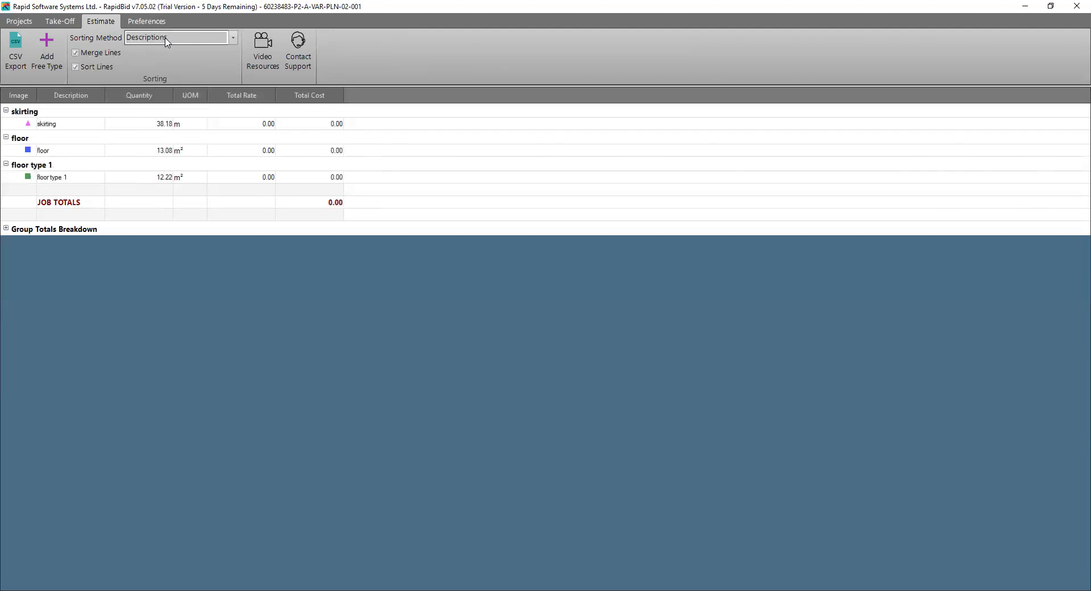
Set up a perimeter take-off with the description "walls", the colour Gold and a height of 2.7 m
left_click(61, 21)
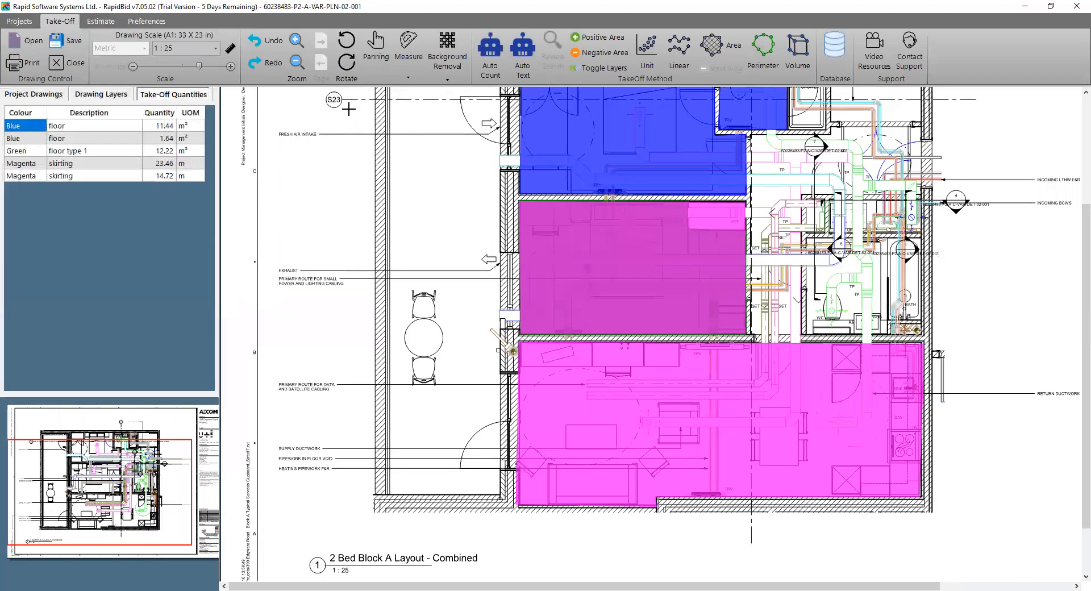
left_click(711, 50)
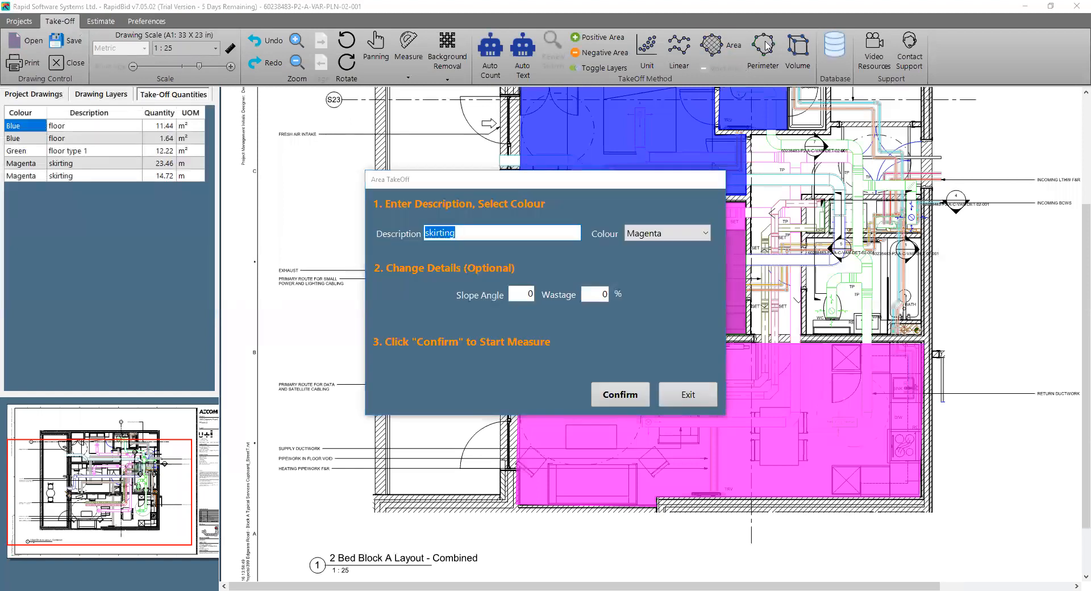
left_click(689, 393)
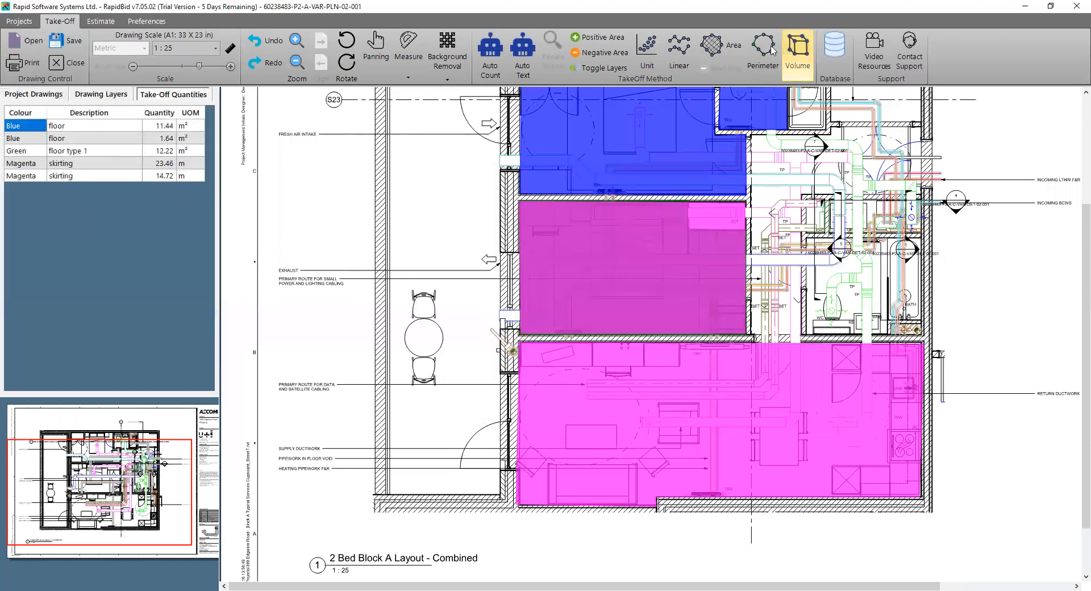
left_click(771, 50)
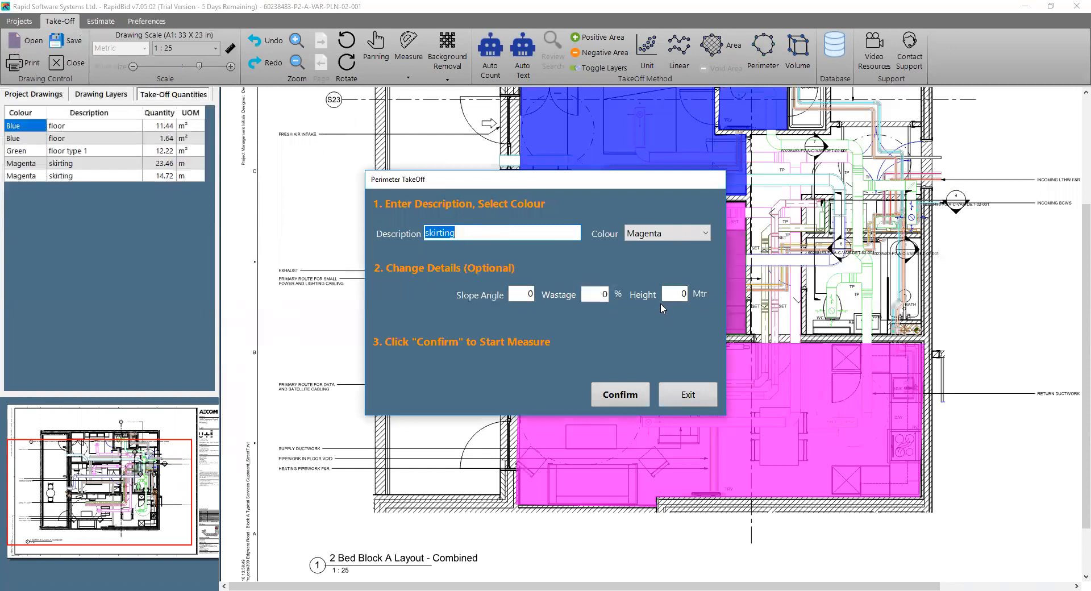
left_click(664, 237)
left_click(639, 363)
double_click(501, 227)
type("walls")
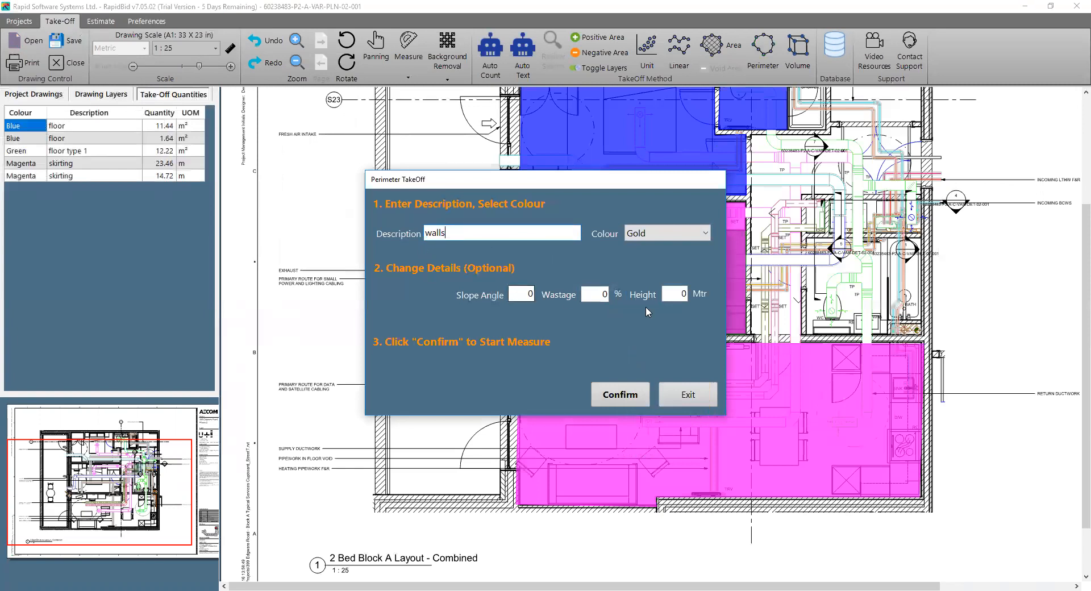
double_click(681, 295)
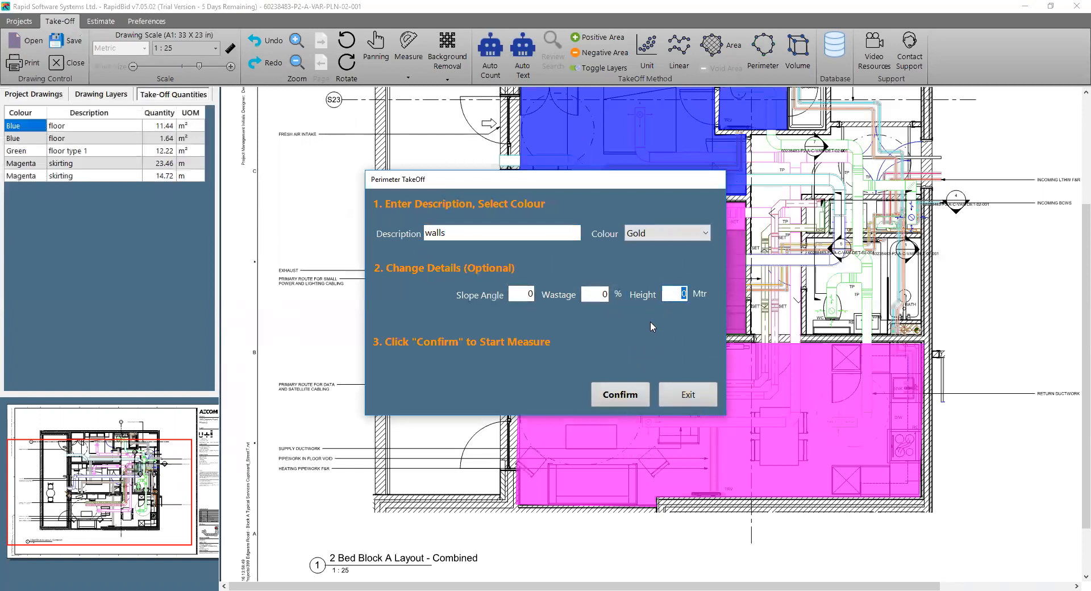
type("2.7")
left_click(641, 392)
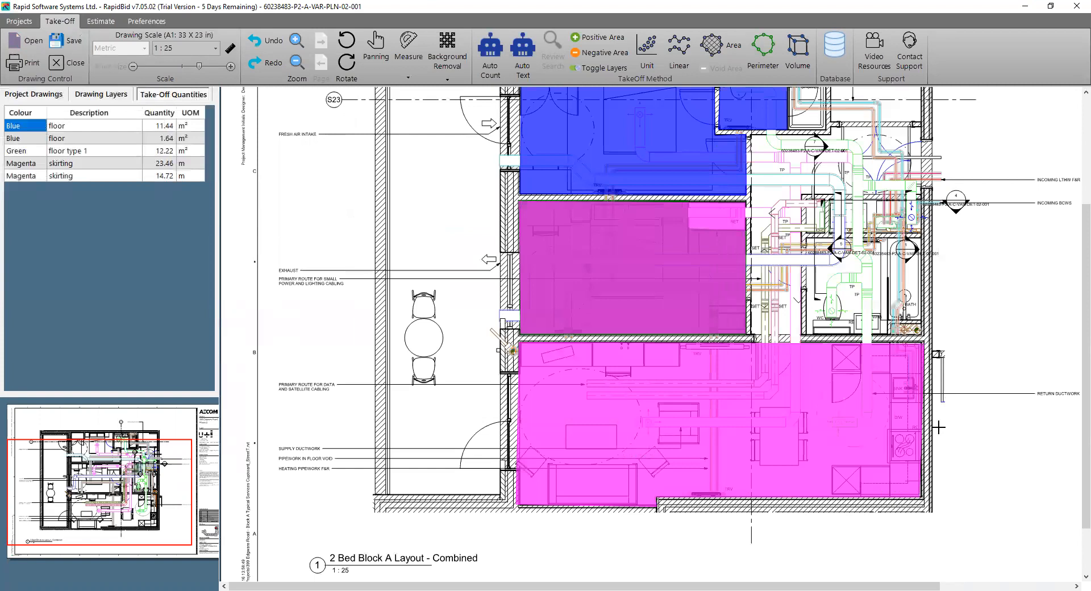
Trace the walls perimeter around the open-plan living and kitchen room and complete it
left_click(657, 498)
left_click(657, 506)
left_click(516, 505)
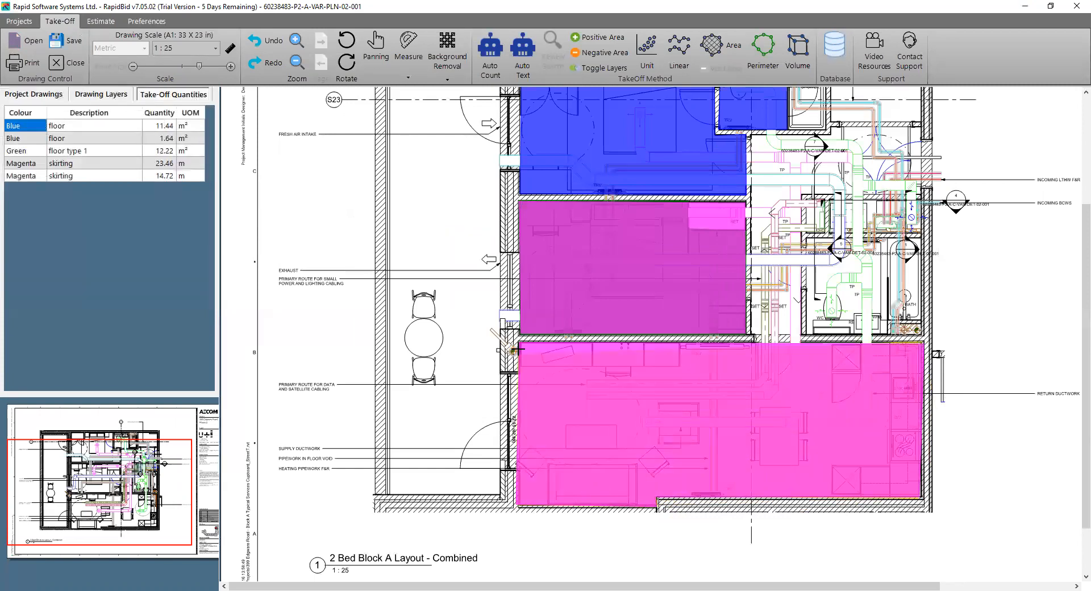
left_click(516, 342)
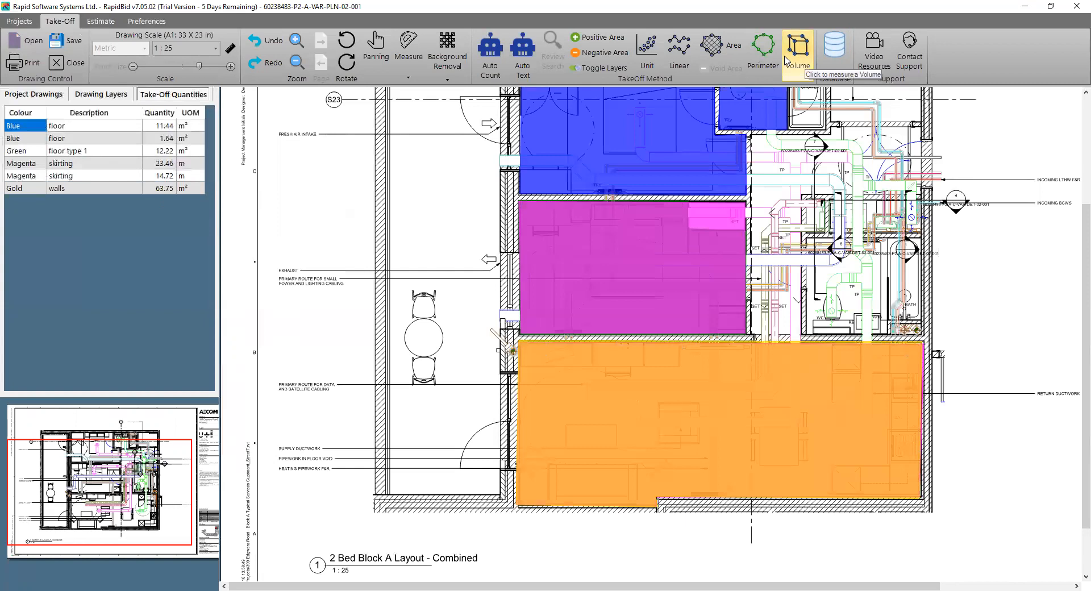
Browse the video resources for the Take-Off, Measuring and Scaling, Estimate and Review topics
left_click(864, 68)
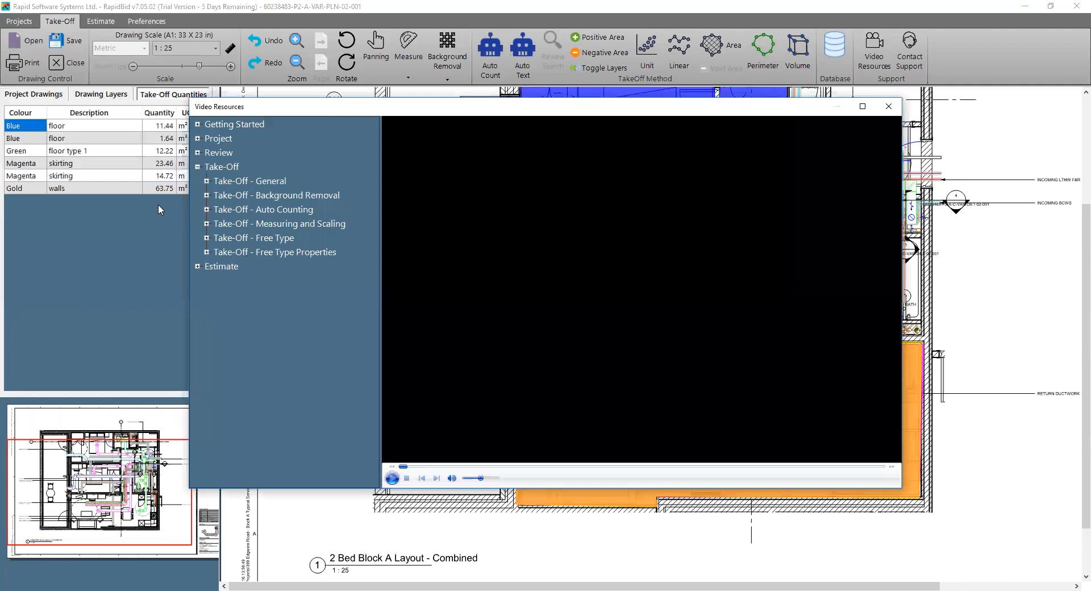
left_click(209, 210)
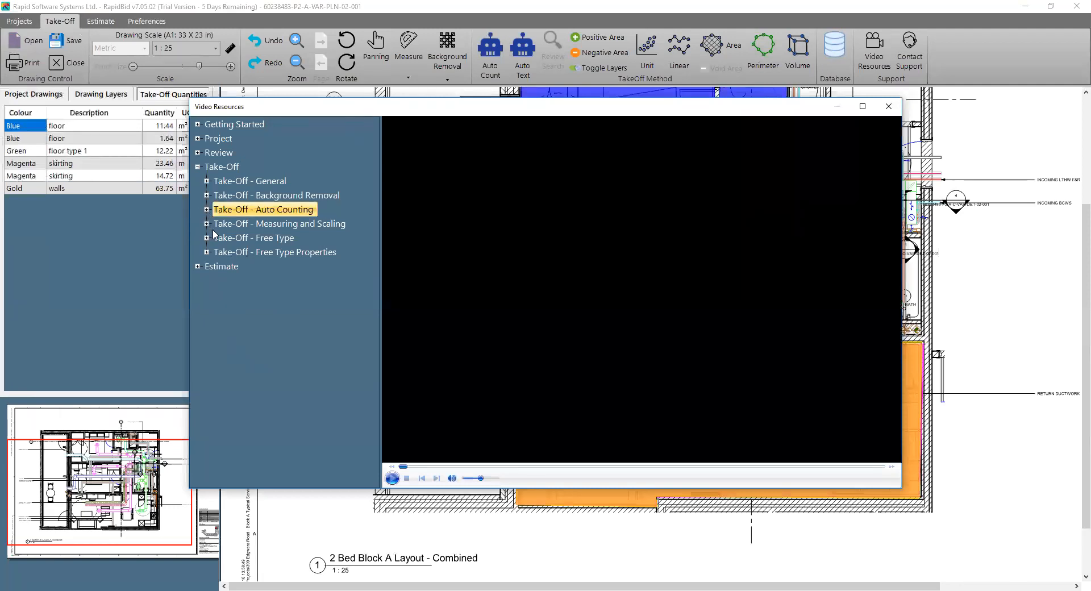
left_click(206, 224)
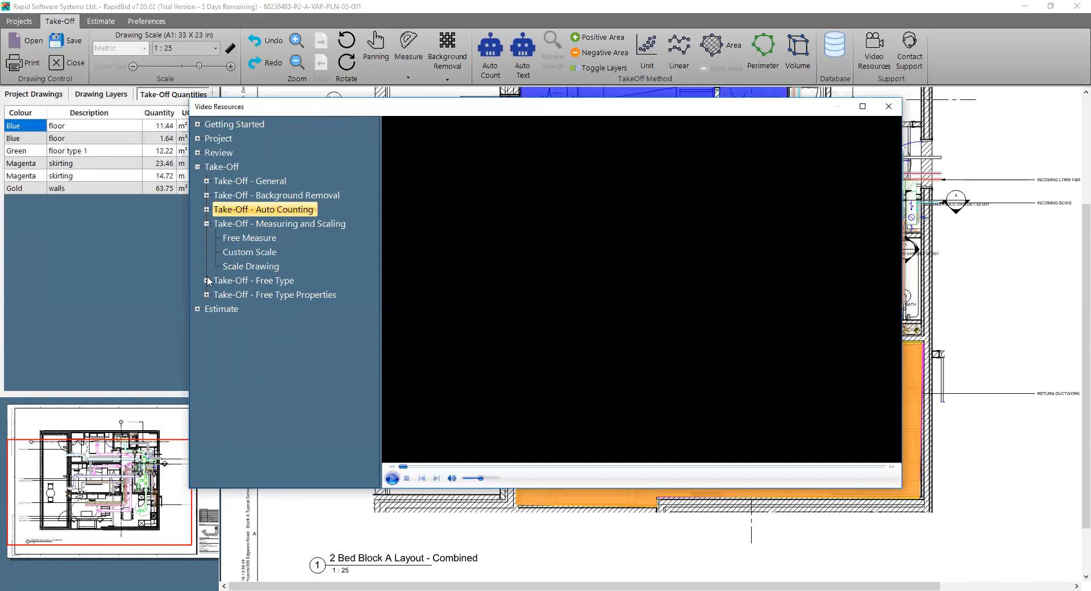
left_click(199, 308)
left_click(197, 153)
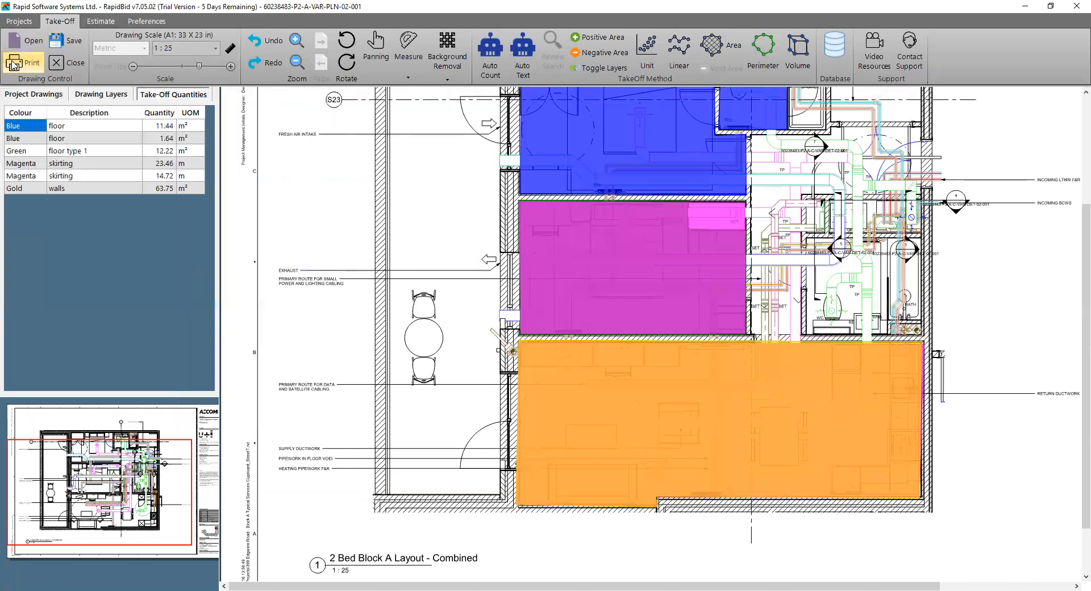
Start a free-type line in the estimate with the item type Unit and the description "Tool Hire - Ladders"
left_click(100, 21)
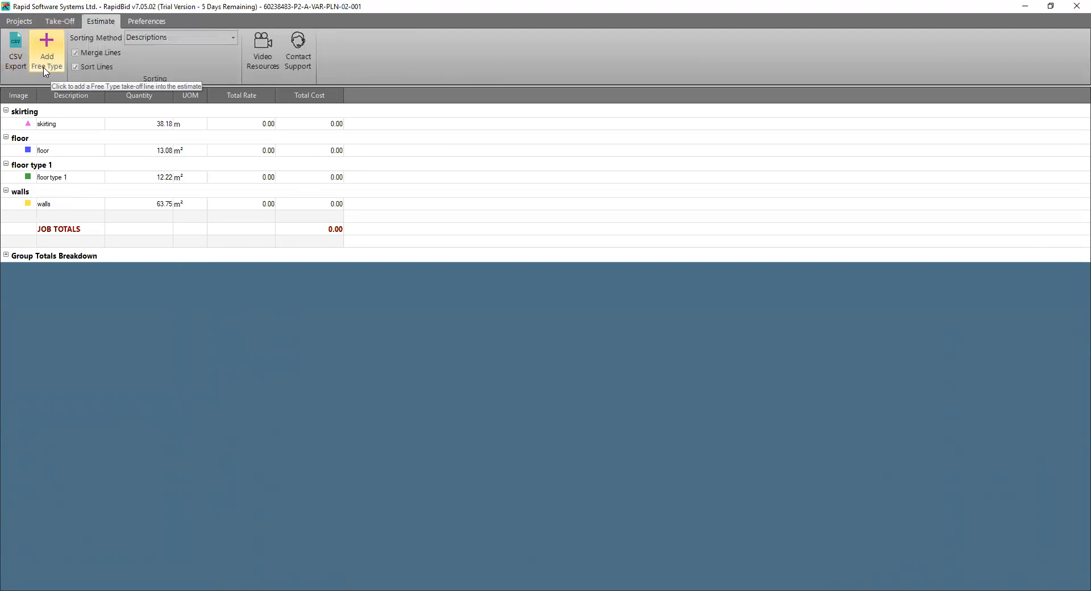
left_click(45, 71)
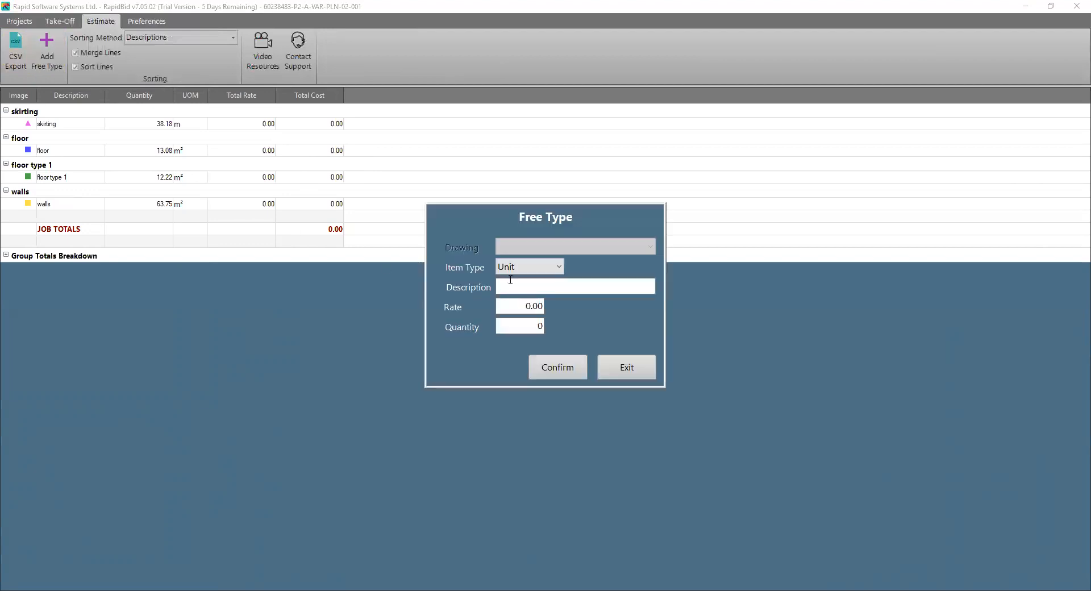
left_click(539, 271)
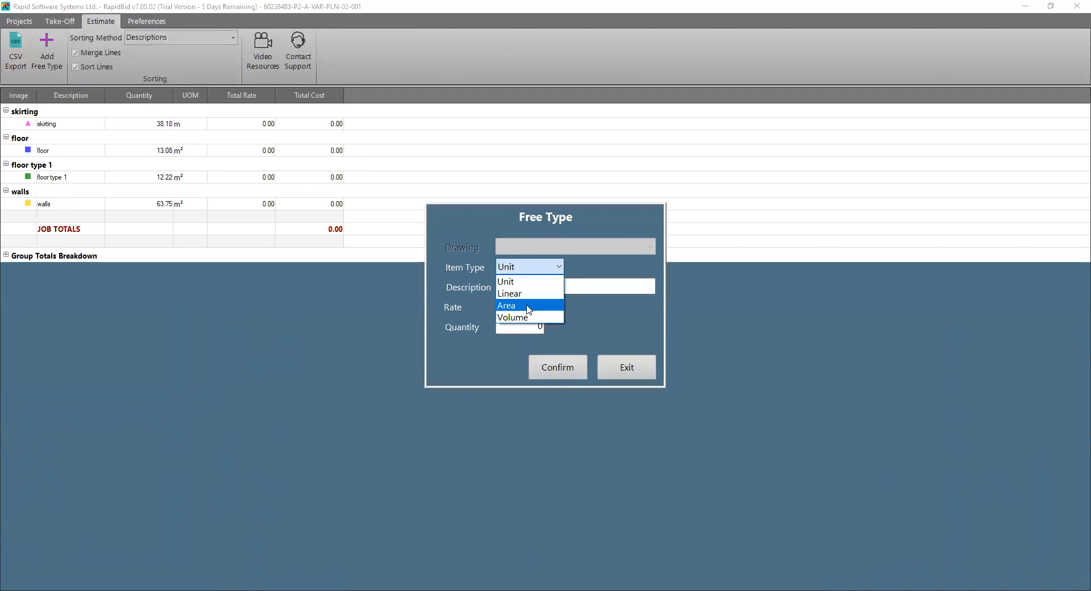
left_click(514, 282)
left_click(516, 287)
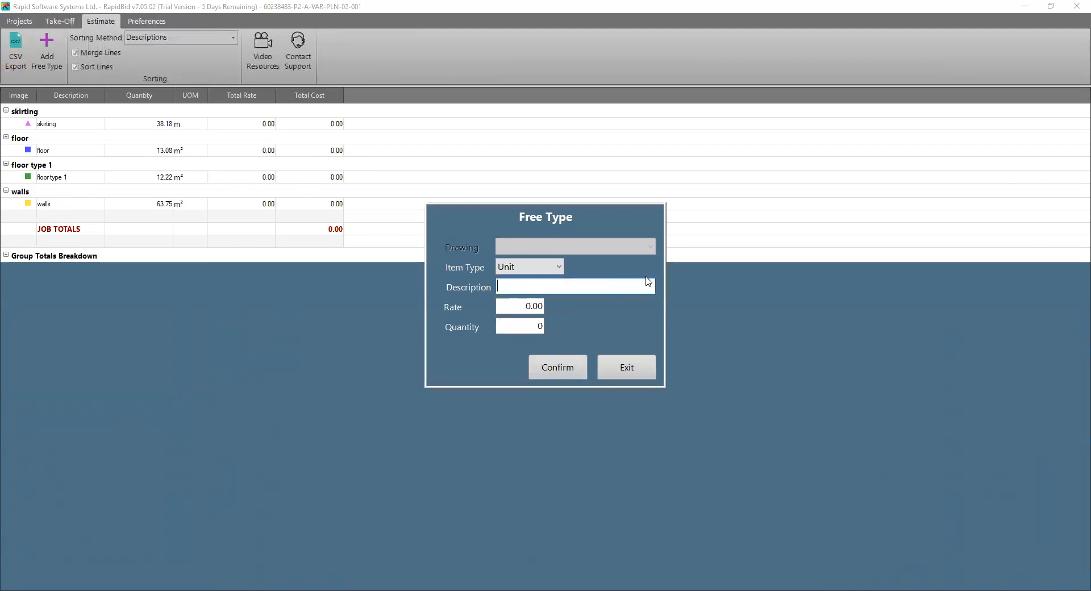
type("Tool Hire")
key("Tab")
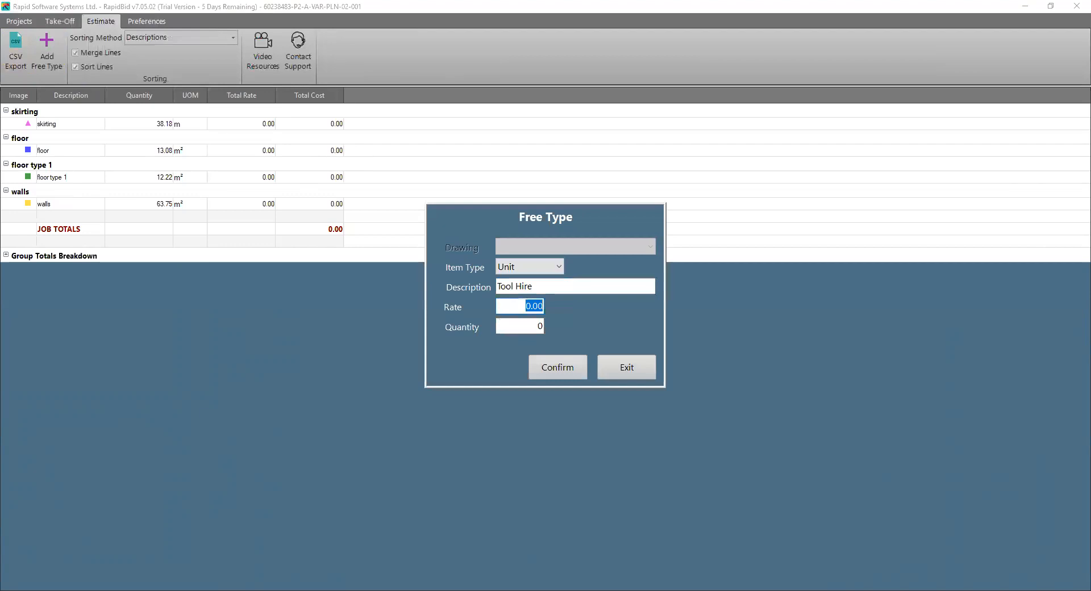
left_click(633, 285)
type("- Ladders")
Give the ladder hire line a rate of 100 and a quantity of 1, and add it to the estimate
key("Tab")
type("100")
key("Tab")
type("1")
key("Tab")
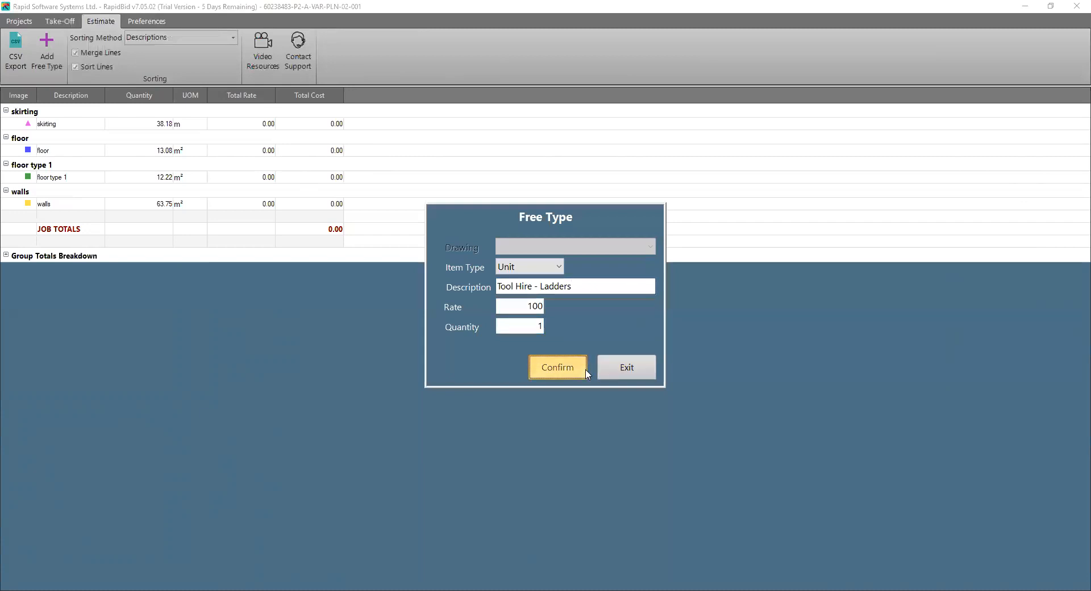
left_click(555, 360)
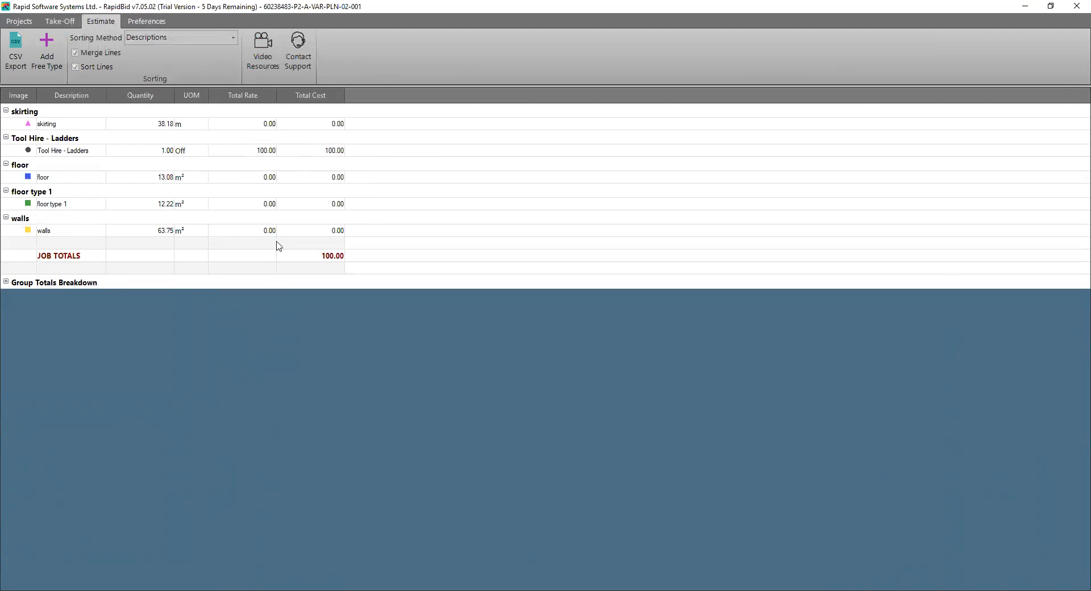
Set the skirting line's total rate to 100
left_click(246, 126)
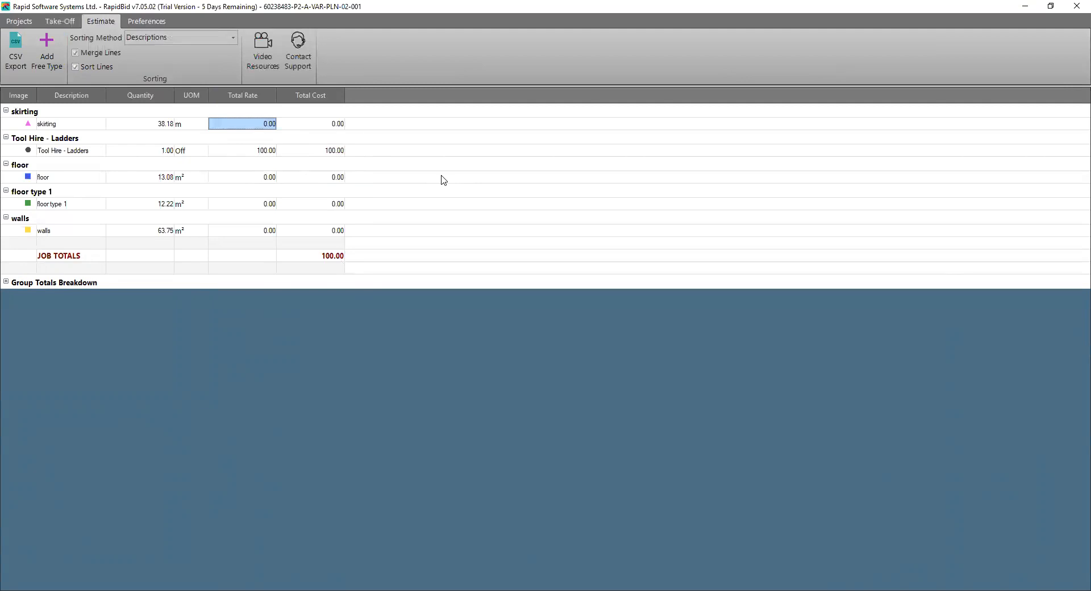
type("100")
key("Return")
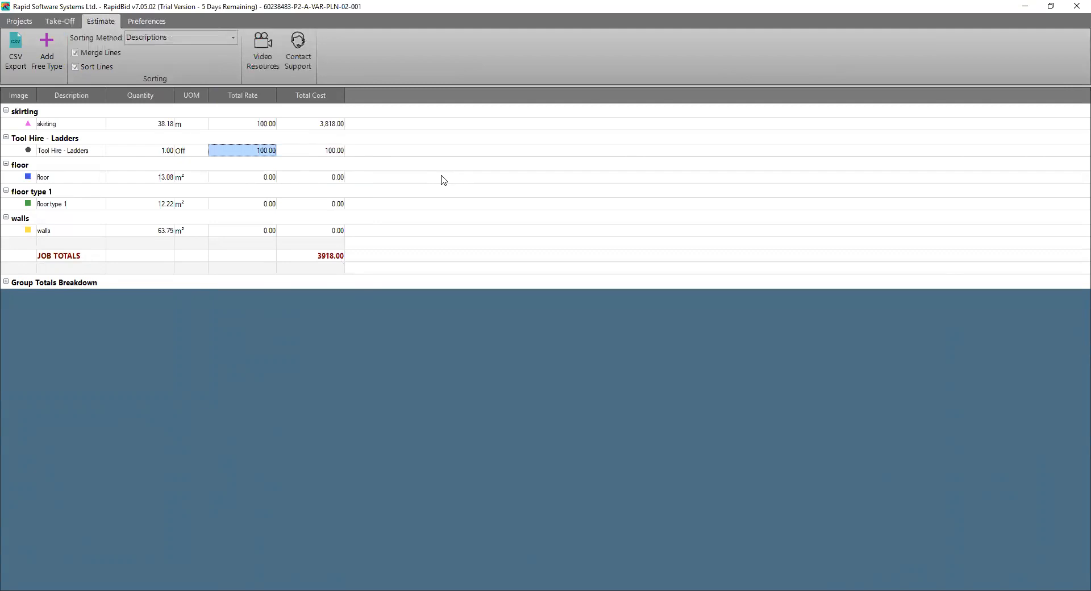
Set the skirting line's total rate to 25 and expand the Group Totals Breakdown
left_click(239, 126)
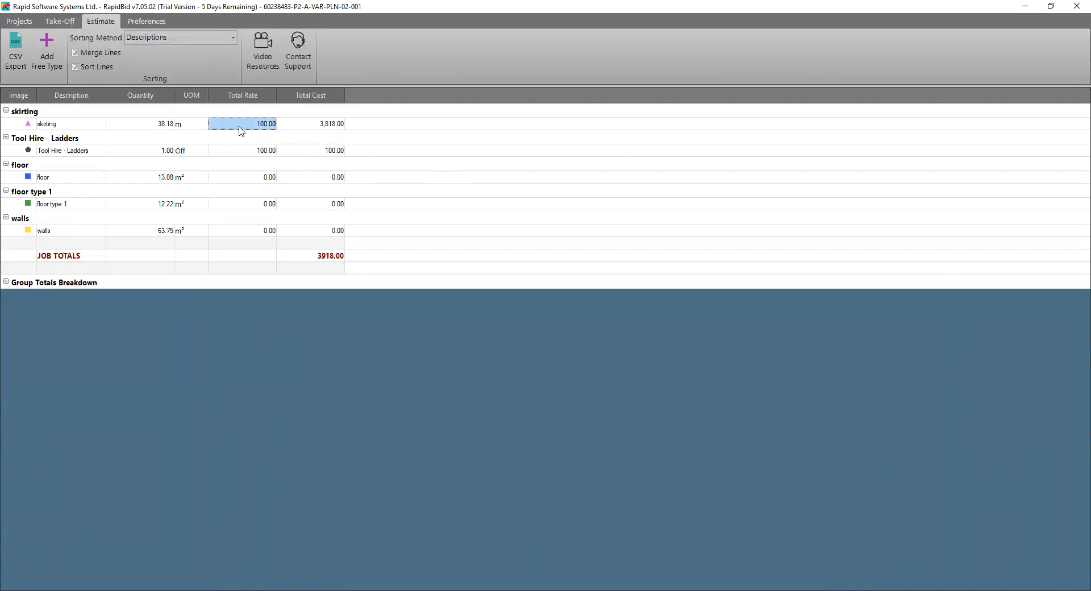
type("25")
key("Return")
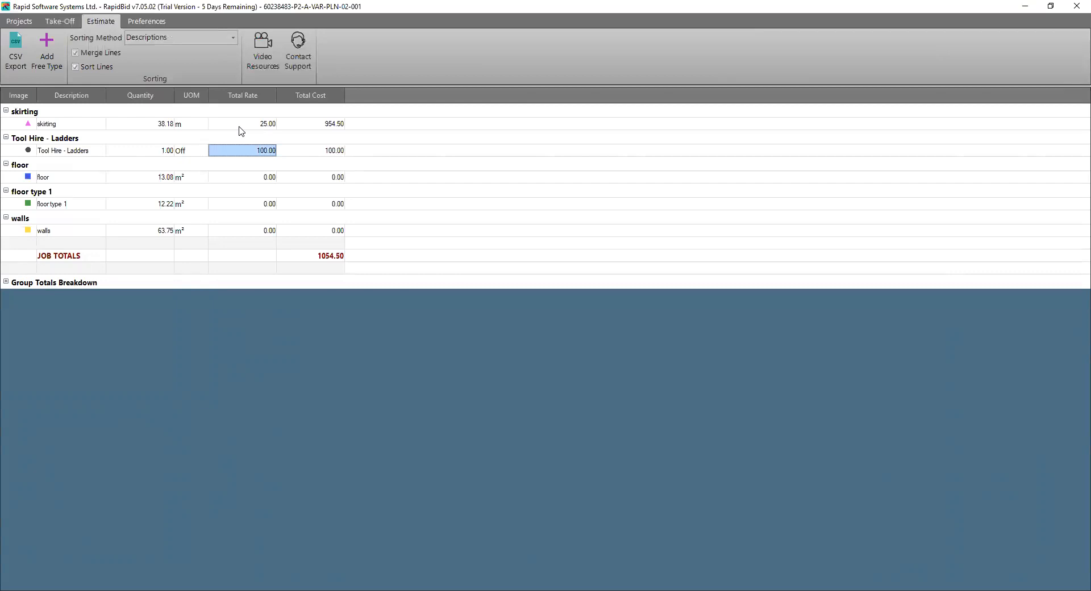
left_click(6, 282)
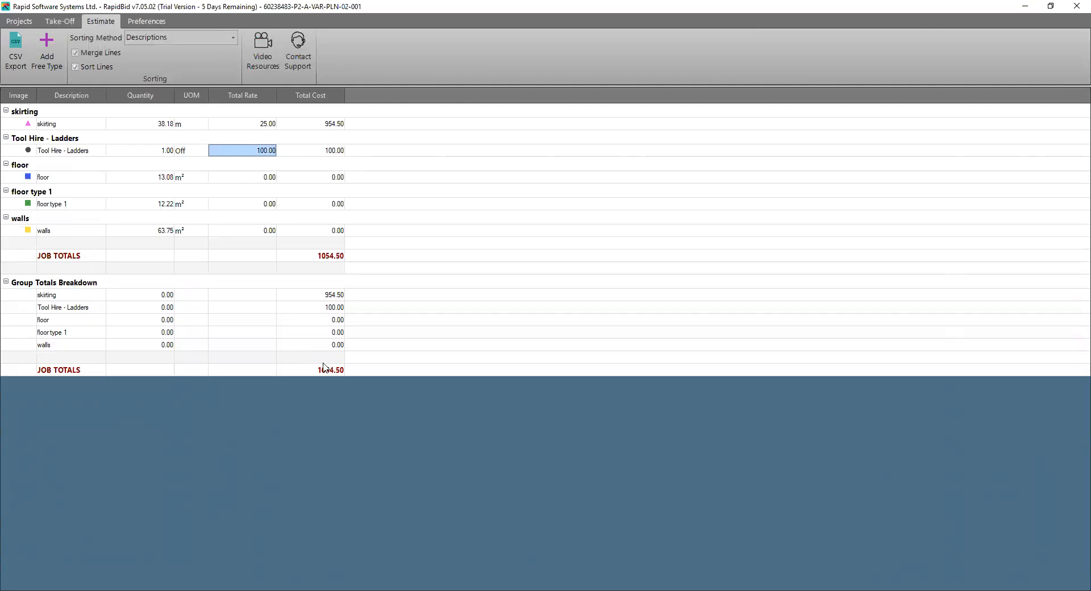